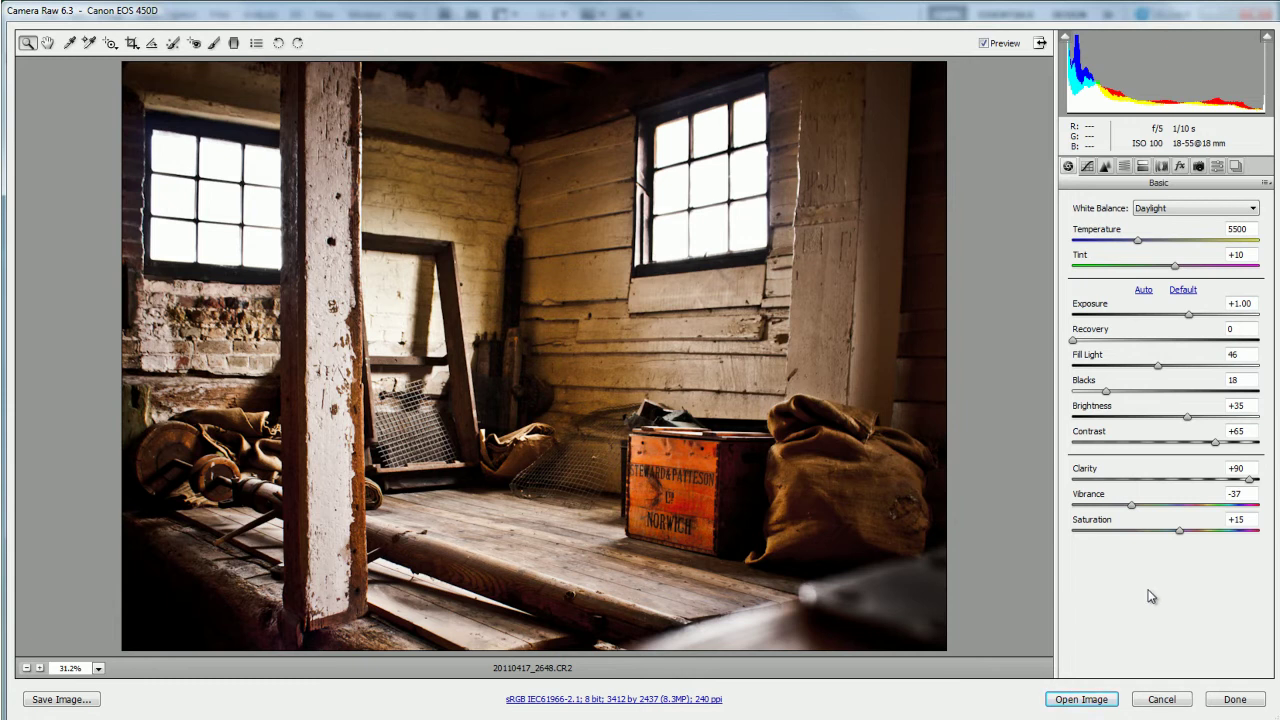
- Cancel Camera Raw without applying changes, leaving the barn photo open in Photoshop
{"action": "left_click", "coordinate": [1160, 700]}
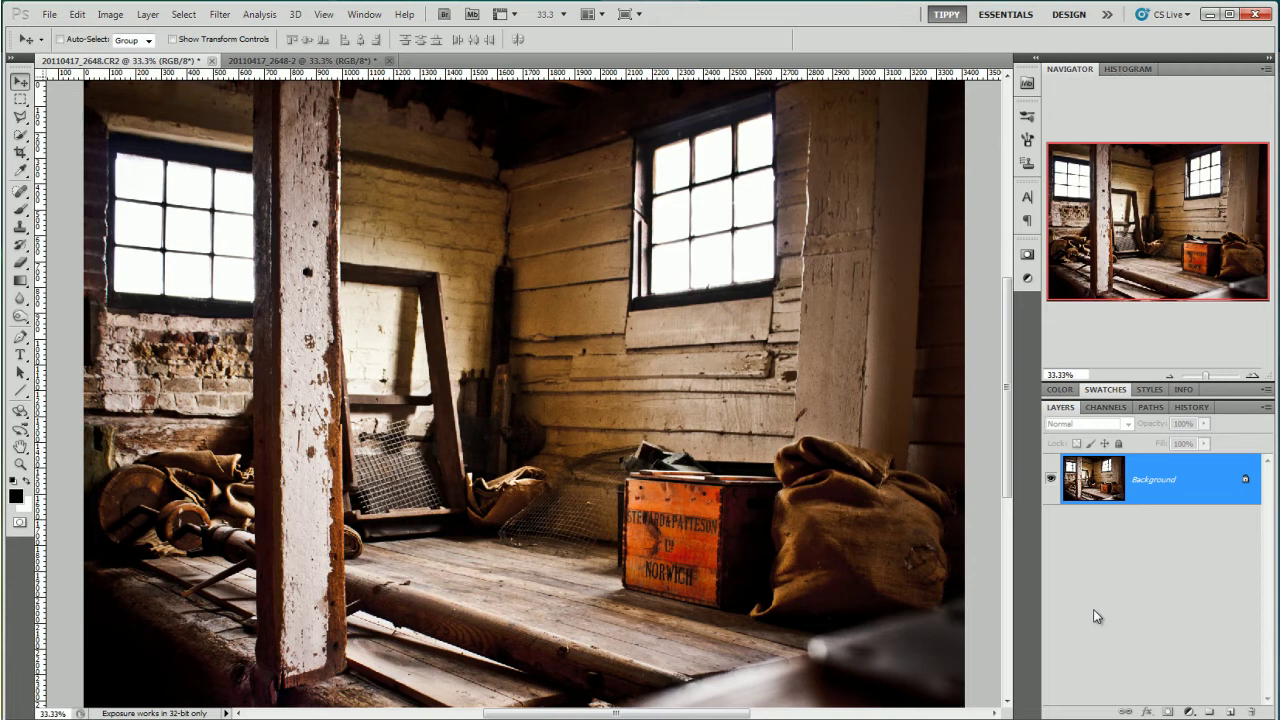
- Add a default Black & White adjustment layer above the barn photo's background
{"action": "left_click", "coordinate": [1190, 712]}
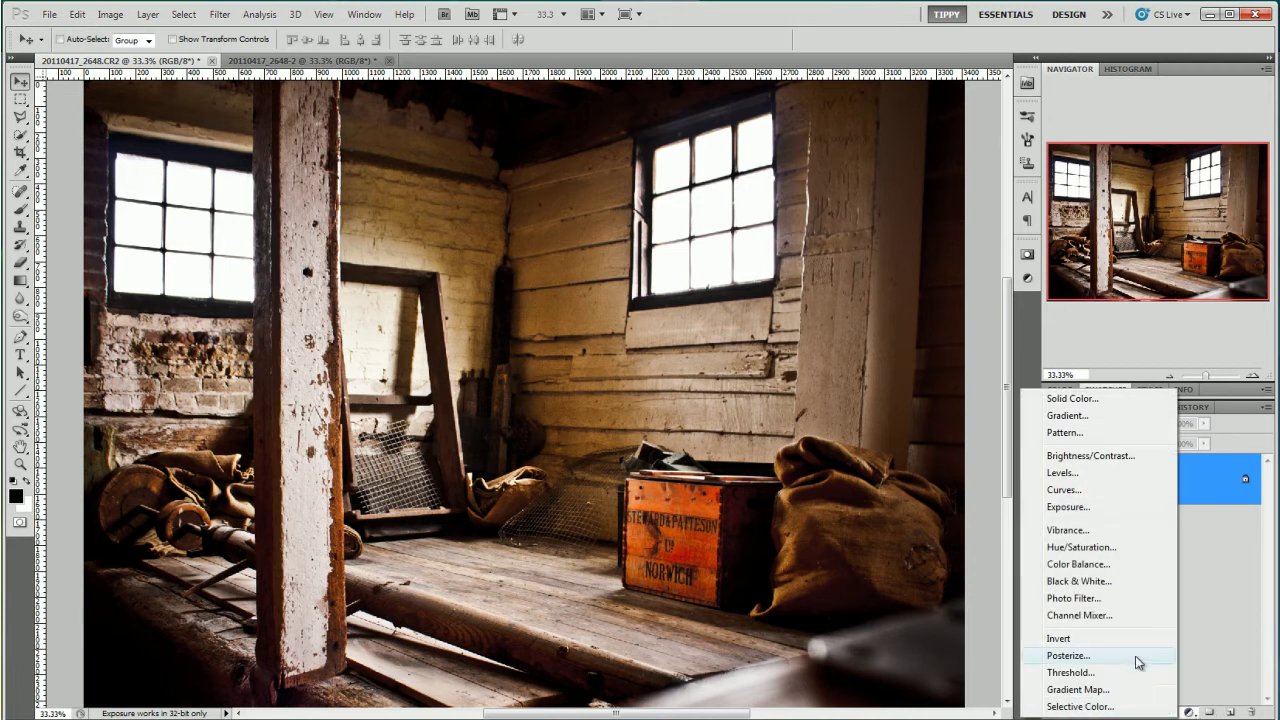
{"action": "left_click", "coordinate": [1121, 592]}
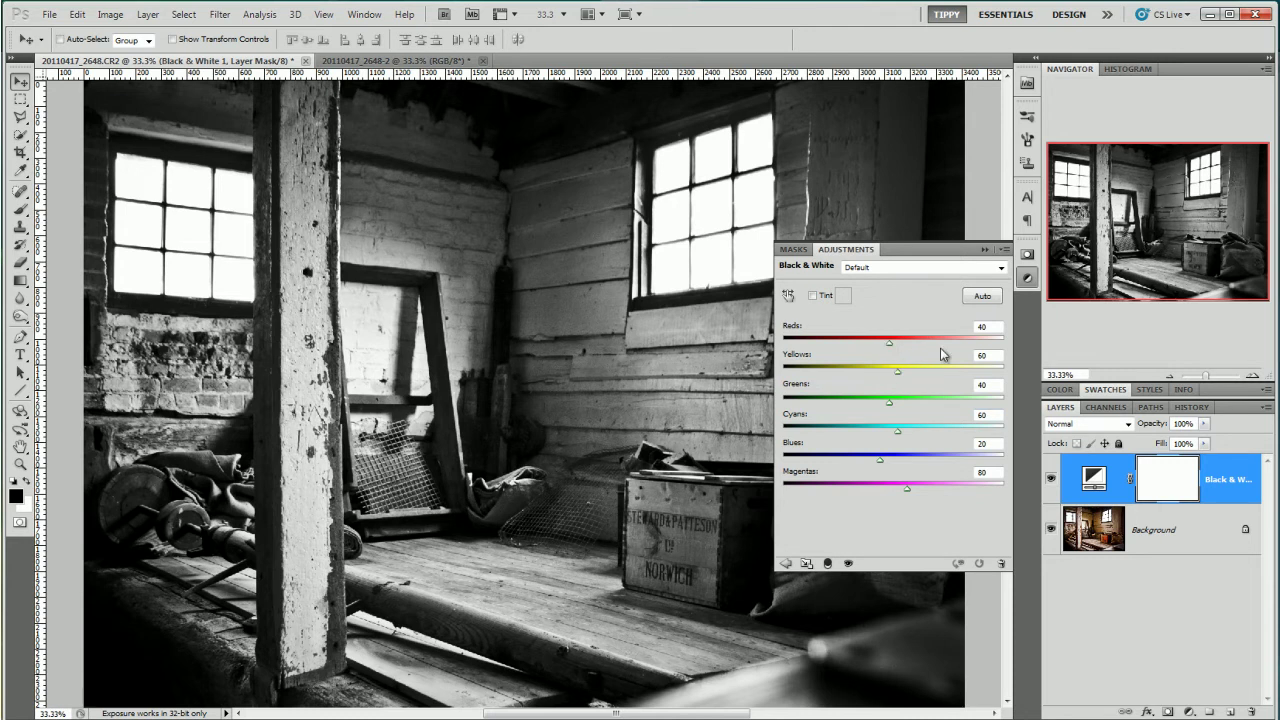
- Set the Black & White adjustment's Reds to 14 and Yellows to 109
{"action": "left_click", "coordinate": [984, 327]}
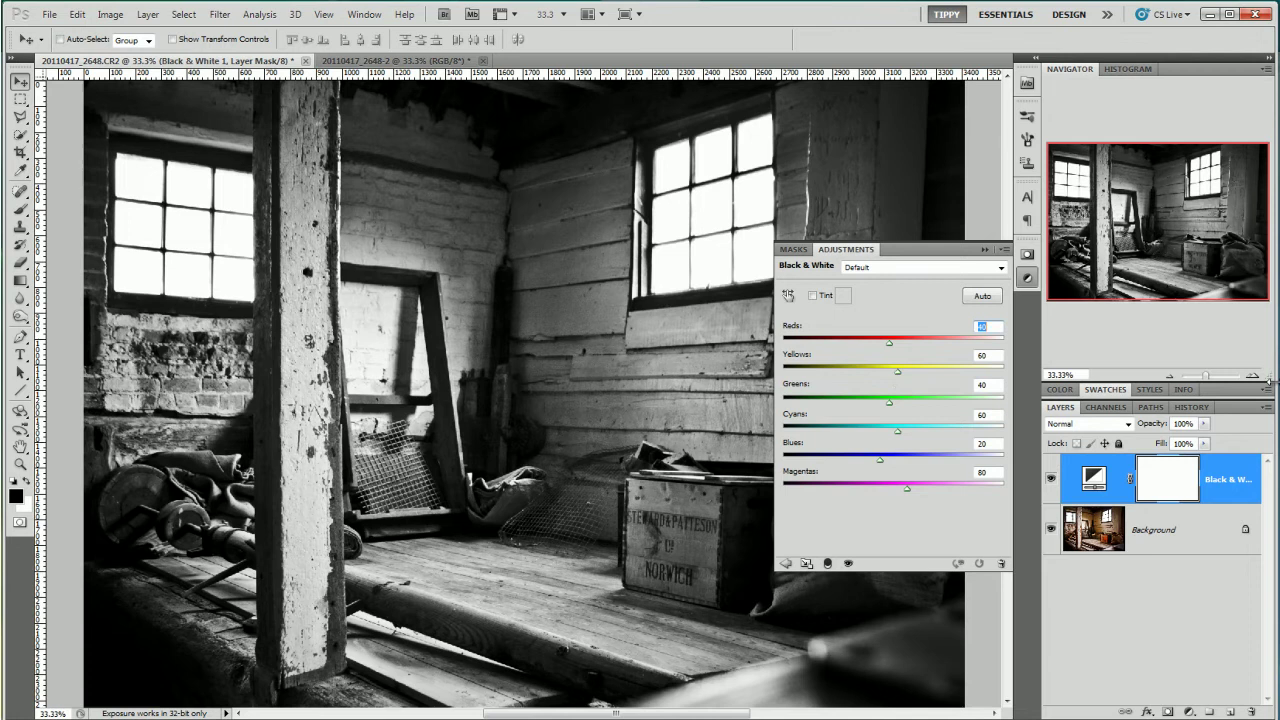
{"action": "type", "text": "14"}
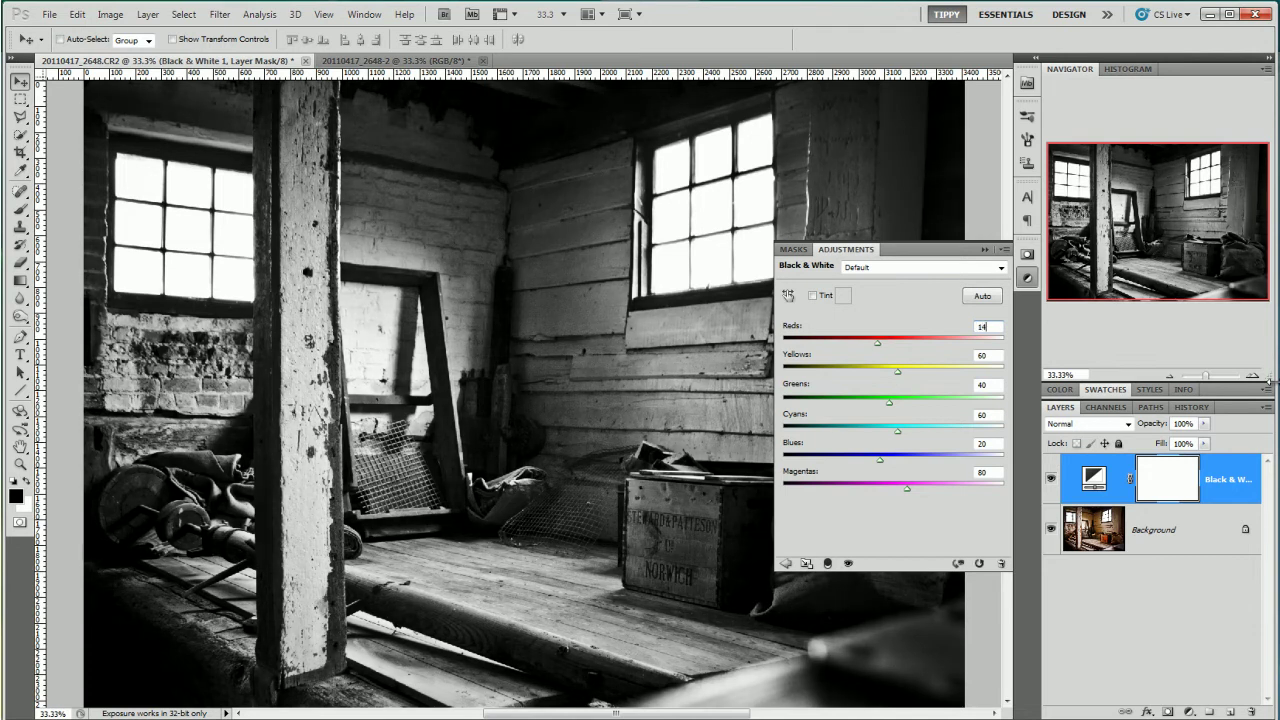
{"action": "key", "text": "Tab"}
{"action": "type", "text": "109"}
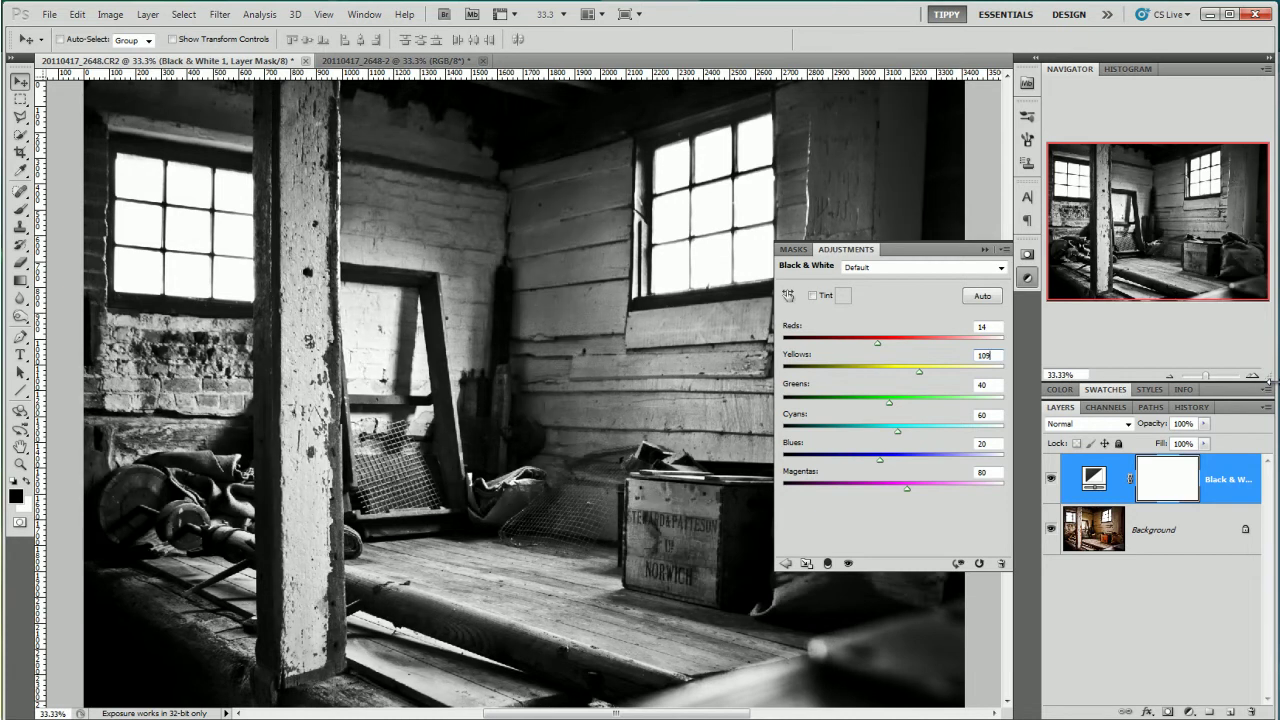
- Enable Tint and set its colour to the muted golden-brown 9a824b
{"action": "left_click", "coordinate": [813, 296]}
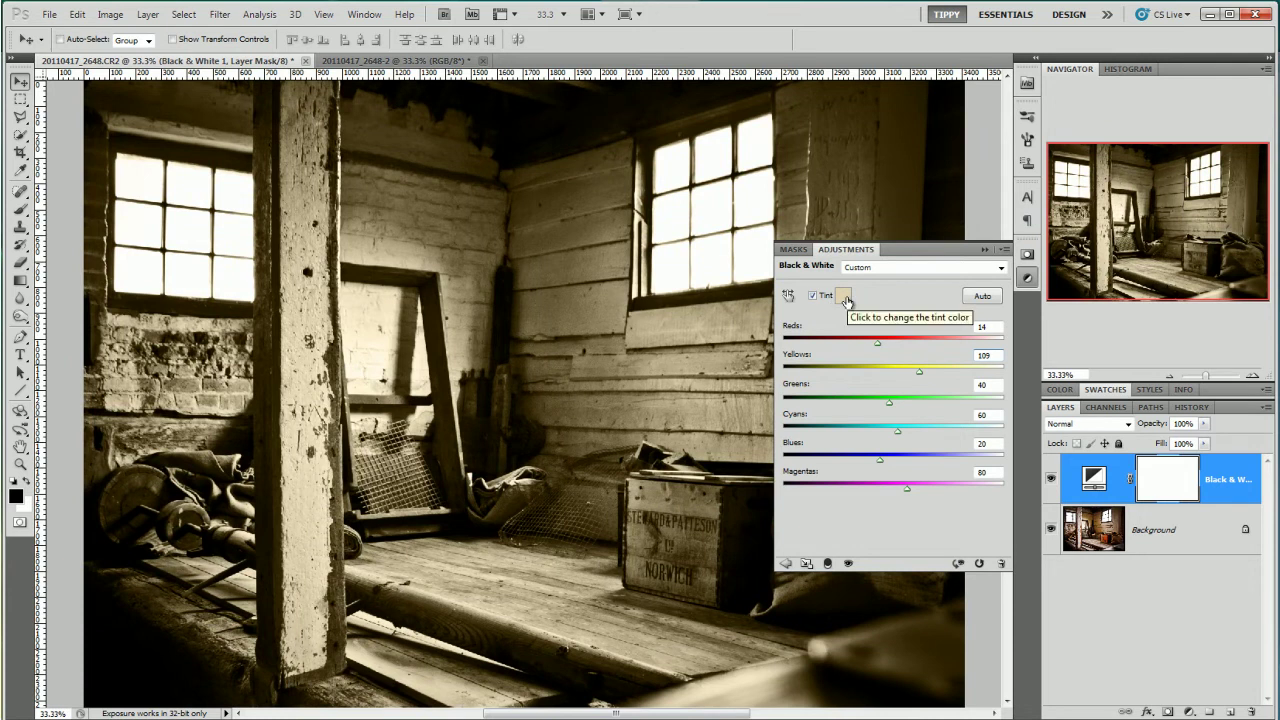
{"action": "left_click", "coordinate": [844, 298]}
{"action": "mouse_move", "coordinate": [815, 371]}
{"action": "left_mouse_down"}
{"action": "mouse_move", "coordinate": [831, 394]}
{"action": "mouse_move", "coordinate": [831, 320]}
{"action": "mouse_move", "coordinate": [841, 399]}
{"action": "mouse_move", "coordinate": [803, 317]}
{"action": "mouse_move", "coordinate": [824, 315]}
{"action": "mouse_move", "coordinate": [844, 374]}
{"action": "left_mouse_up"}
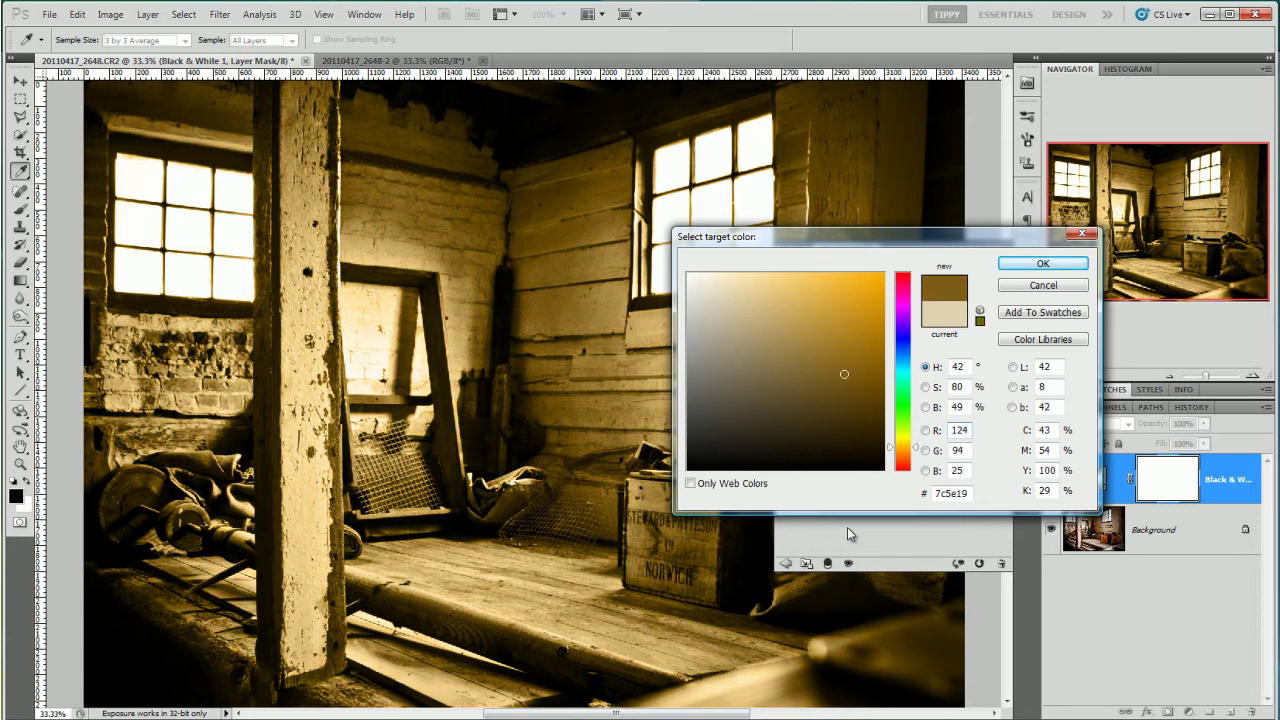
{"action": "left_click", "coordinate": [925, 387]}
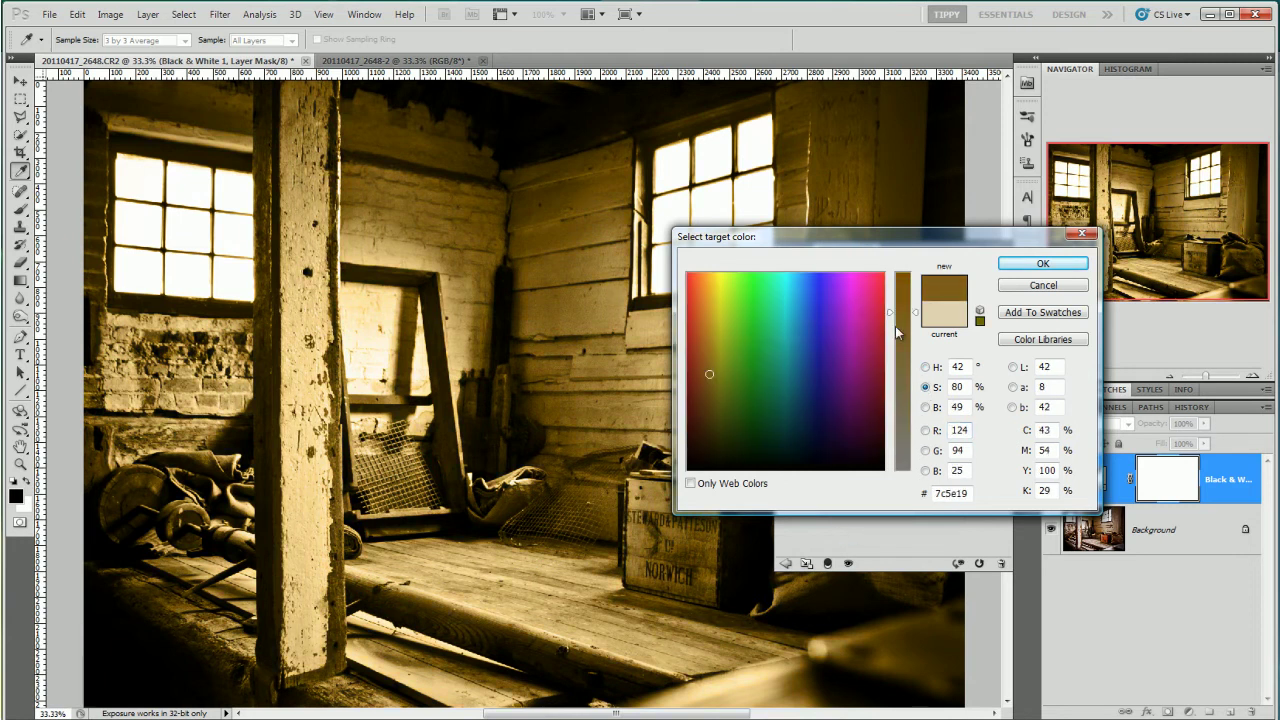
{"action": "left_click_drag", "start_coordinate": [916, 316], "coordinate": [910, 386]}
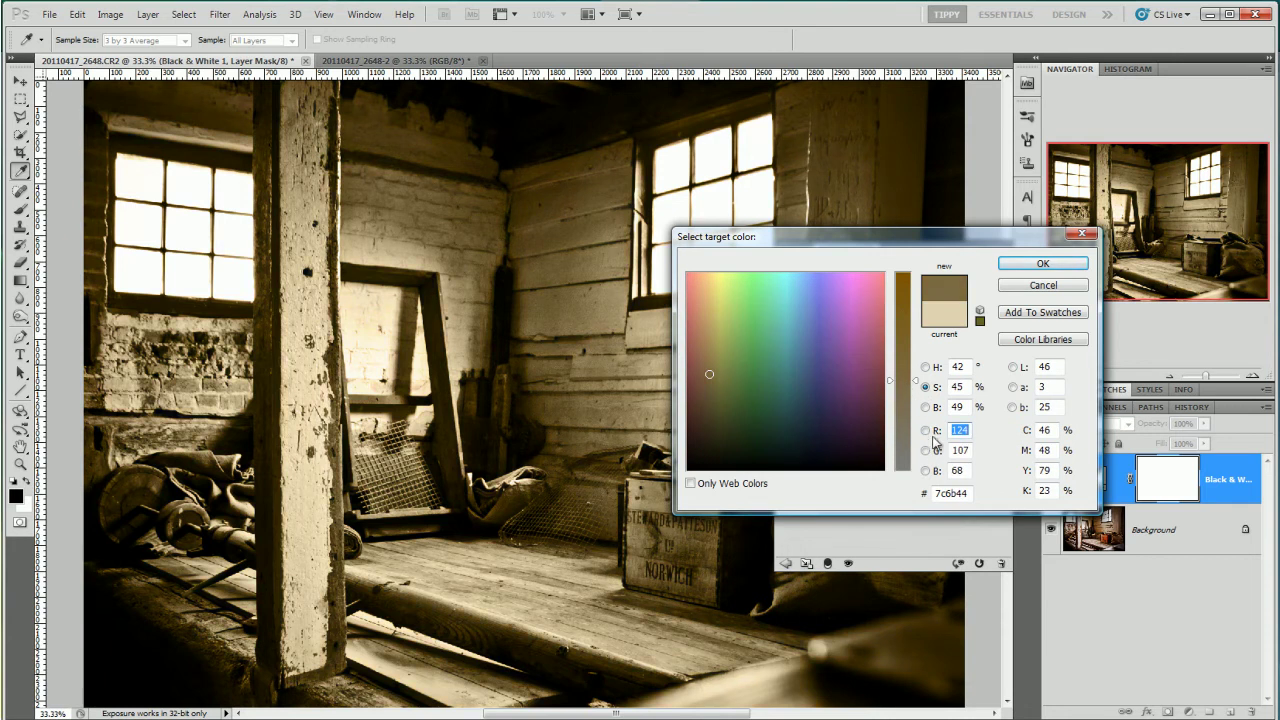
{"action": "left_click", "coordinate": [926, 407]}
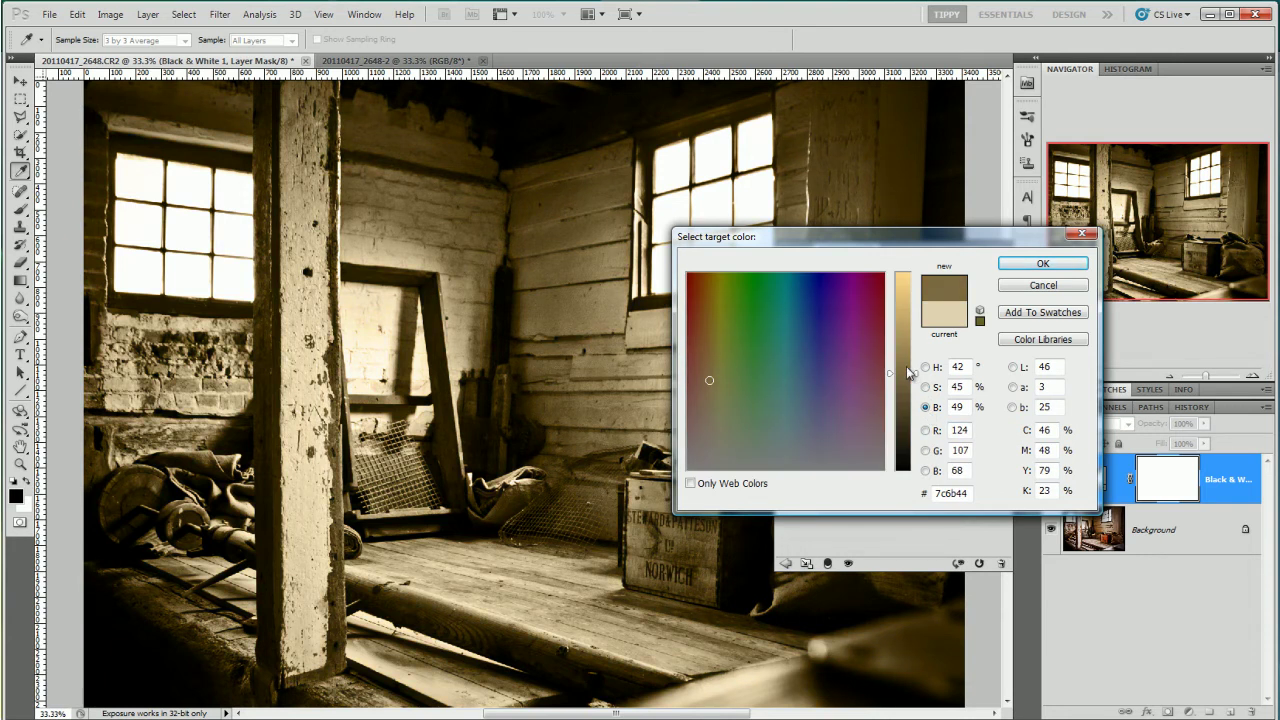
{"action": "mouse_move", "coordinate": [918, 378]}
{"action": "left_mouse_down"}
{"action": "mouse_move", "coordinate": [913, 338]}
{"action": "mouse_move", "coordinate": [911, 366]}
{"action": "left_mouse_up"}
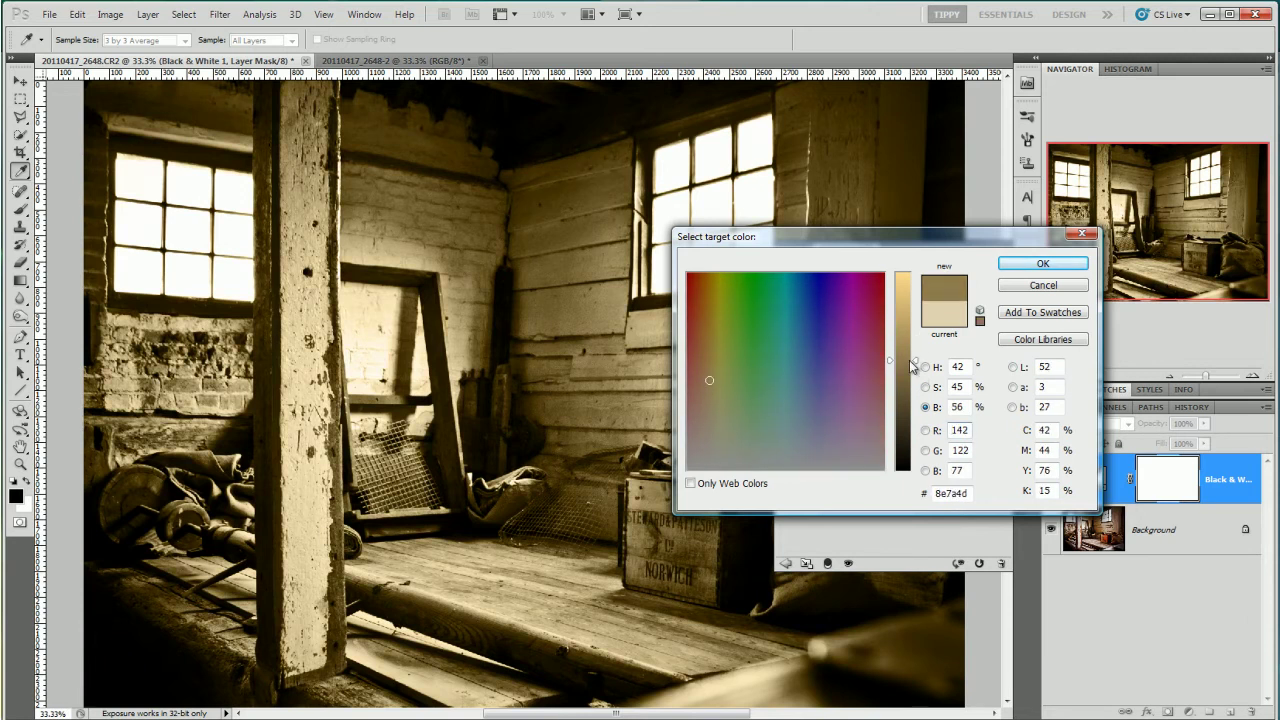
{"action": "left_click", "coordinate": [926, 367]}
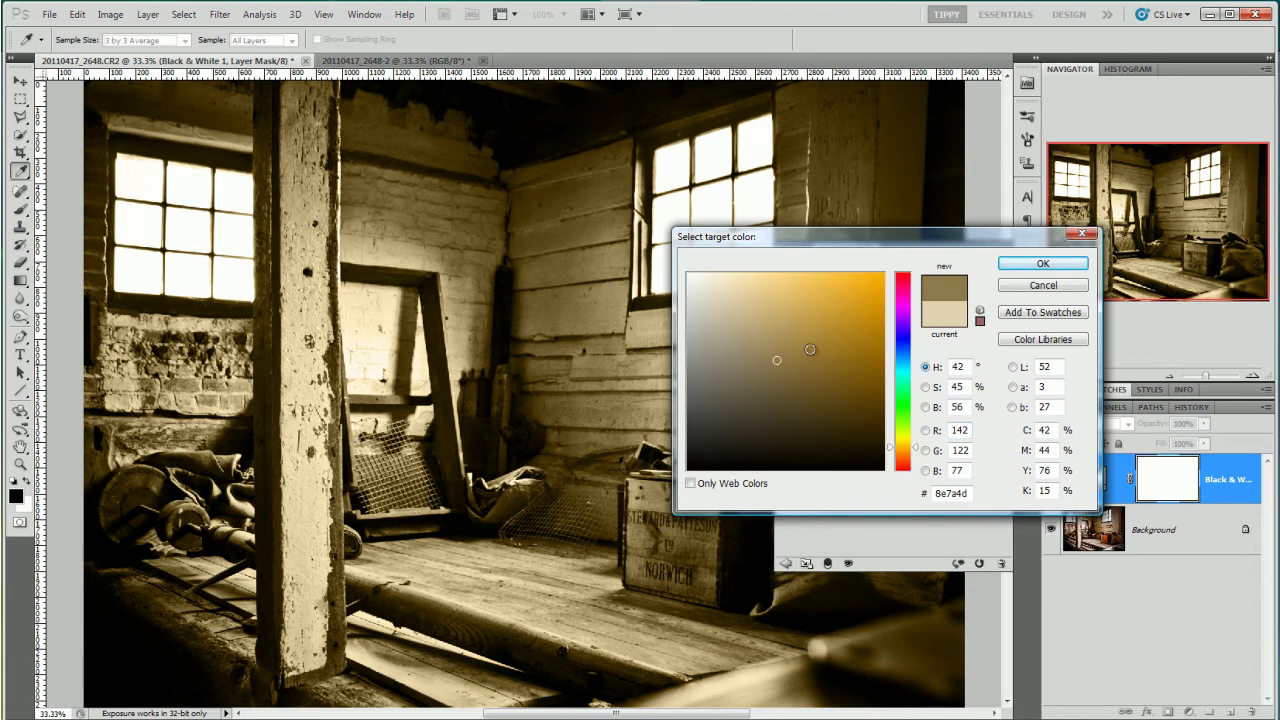
{"action": "left_click_drag", "start_coordinate": [777, 358], "coordinate": [788, 351]}
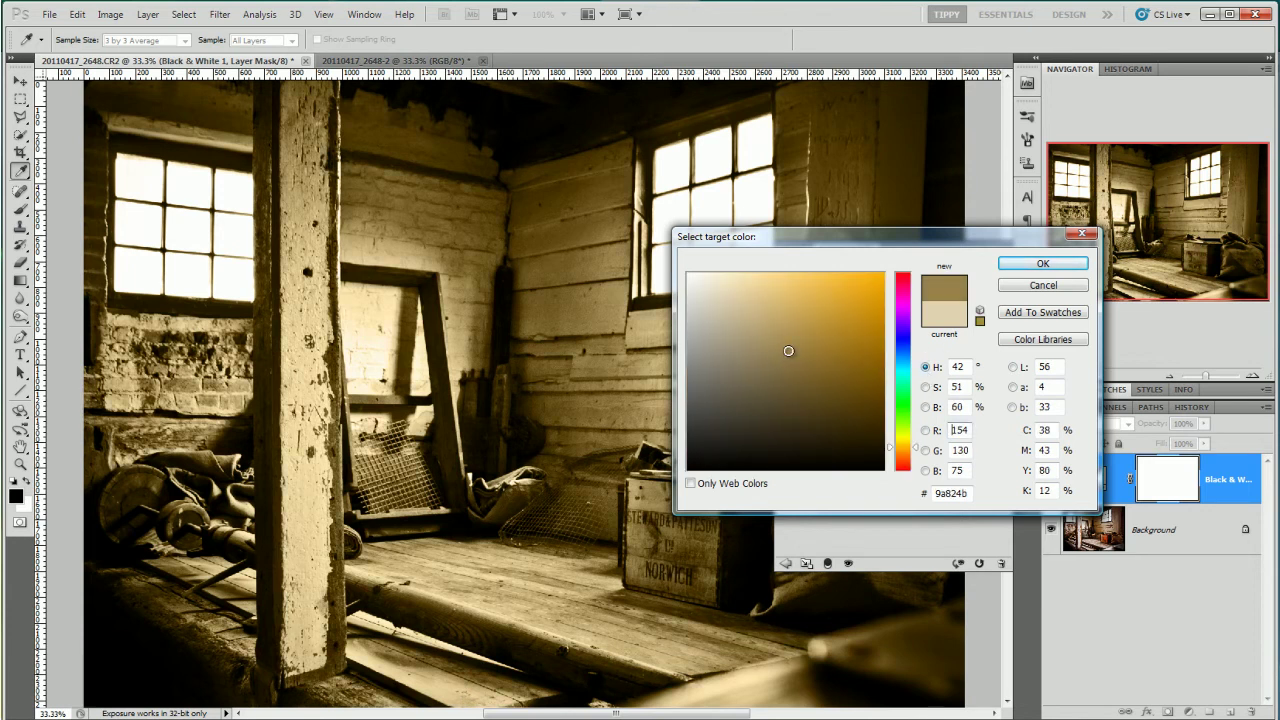
{"action": "left_click", "coordinate": [1012, 268]}
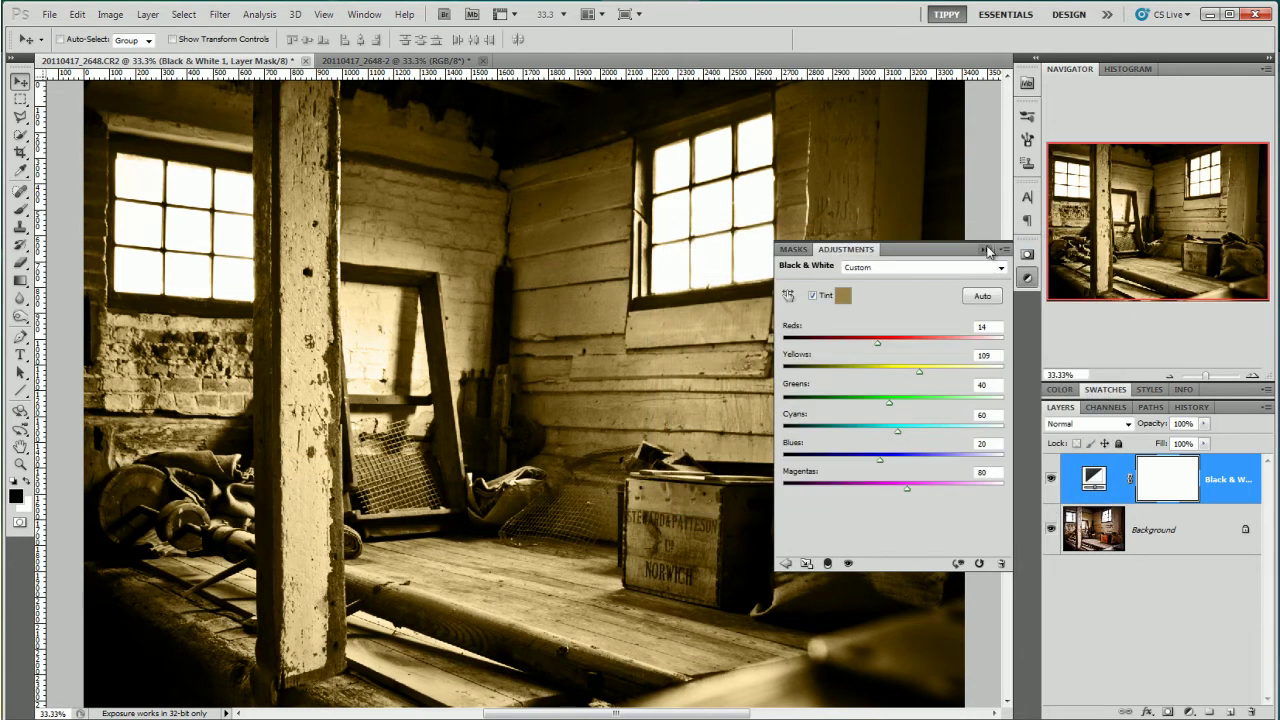
- Collapse the settings, preview Soft Light blending, revert to Normal, and reselect the Black & White layer
{"action": "left_click", "coordinate": [985, 249]}
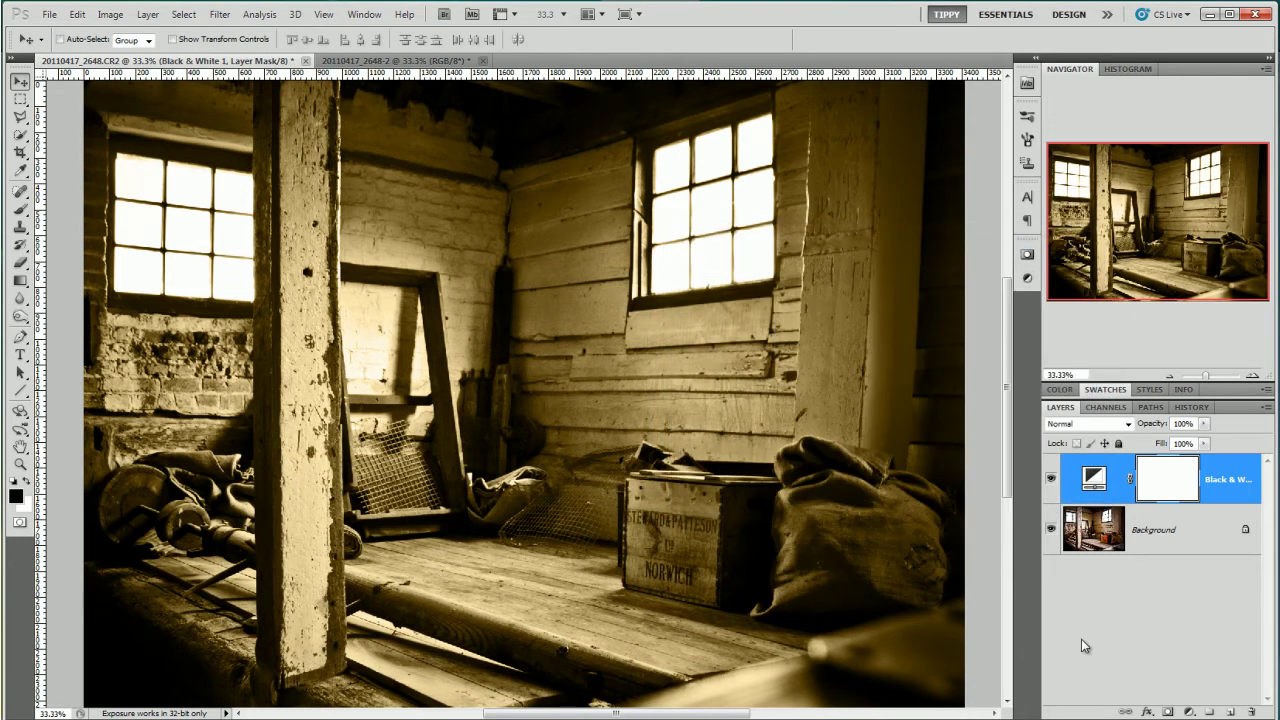
{"action": "left_click", "coordinate": [1128, 425]}
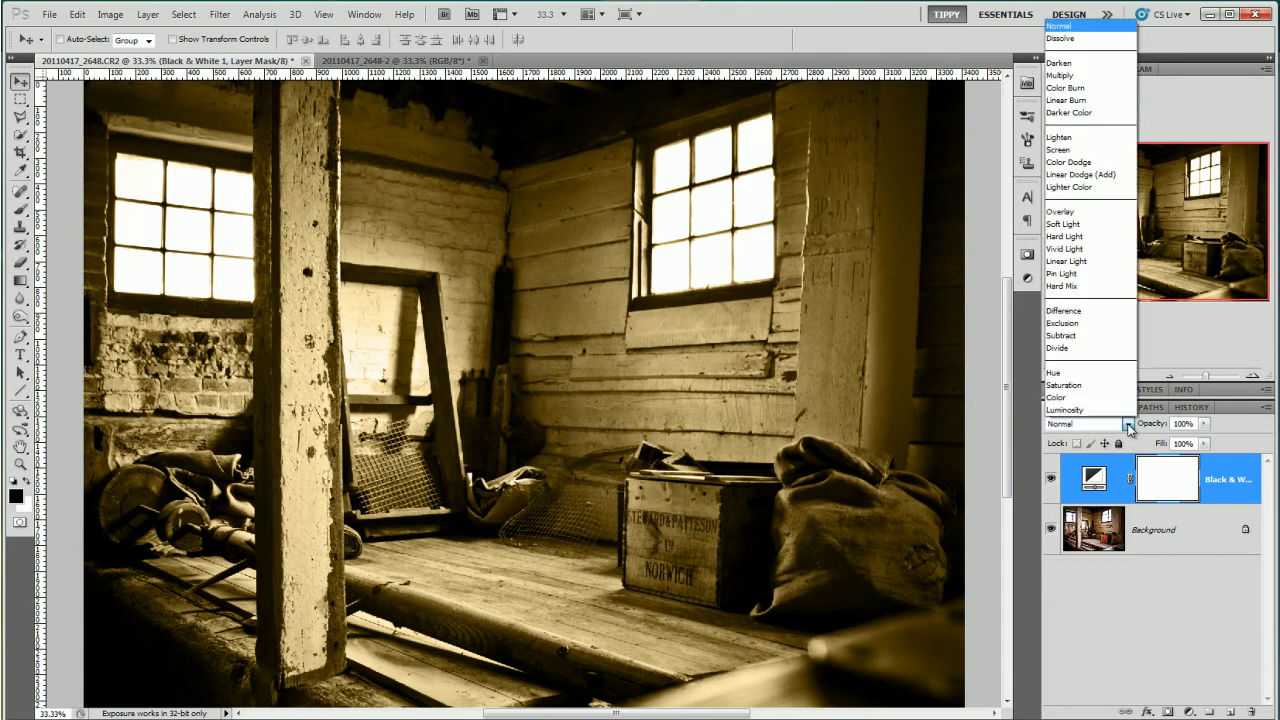
{"action": "left_click", "coordinate": [1098, 224]}
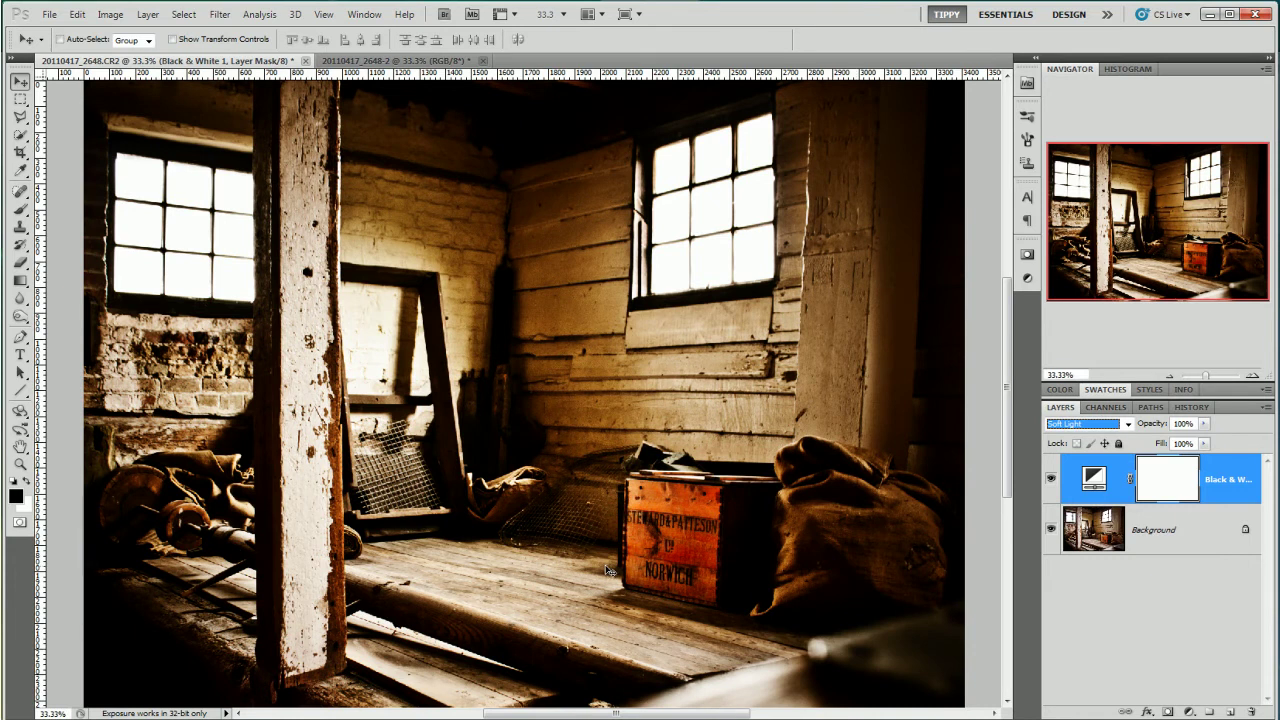
{"action": "left_click", "coordinate": [1126, 424]}
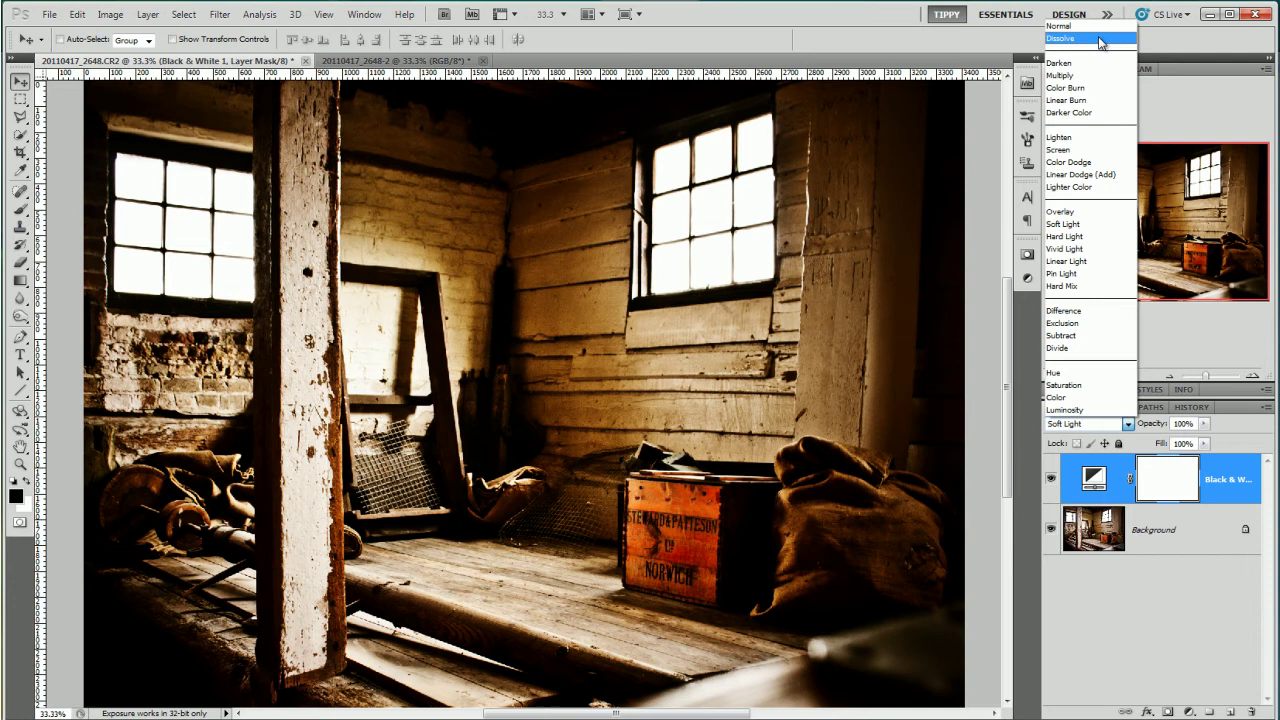
{"action": "left_click", "coordinate": [1098, 27]}
{"action": "left_click", "coordinate": [1171, 651]}
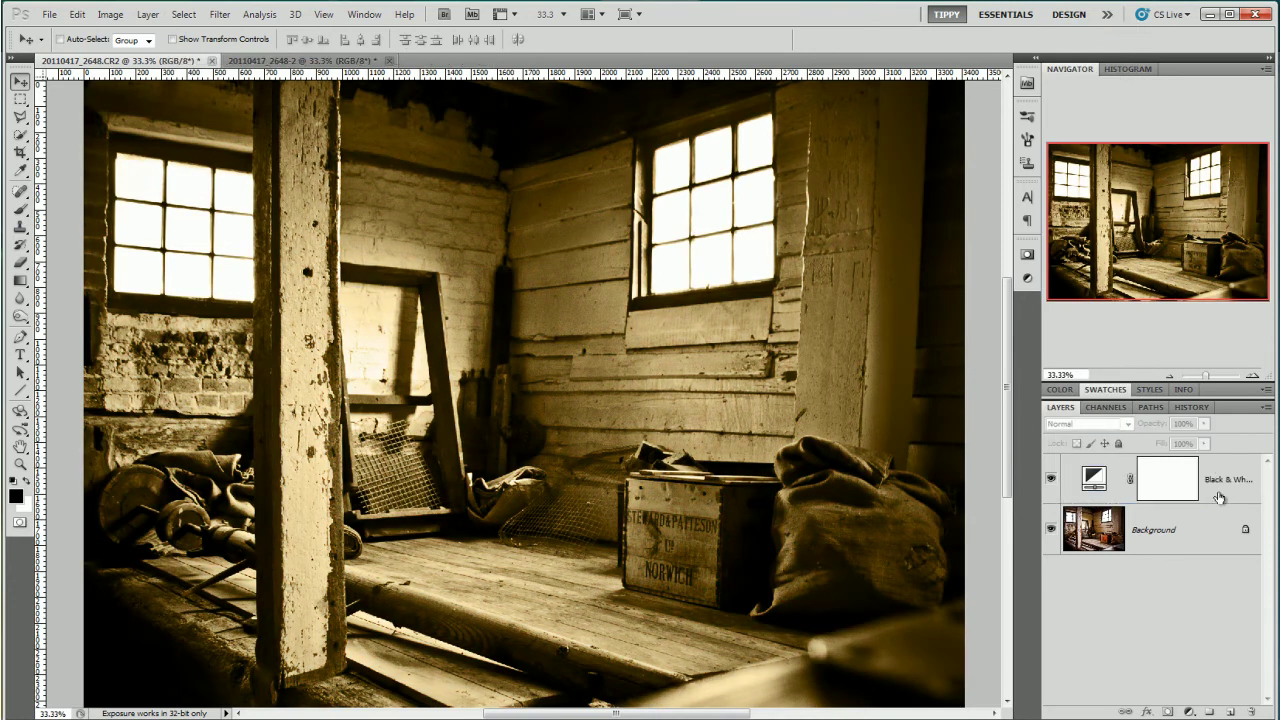
{"action": "left_click", "coordinate": [1220, 478]}
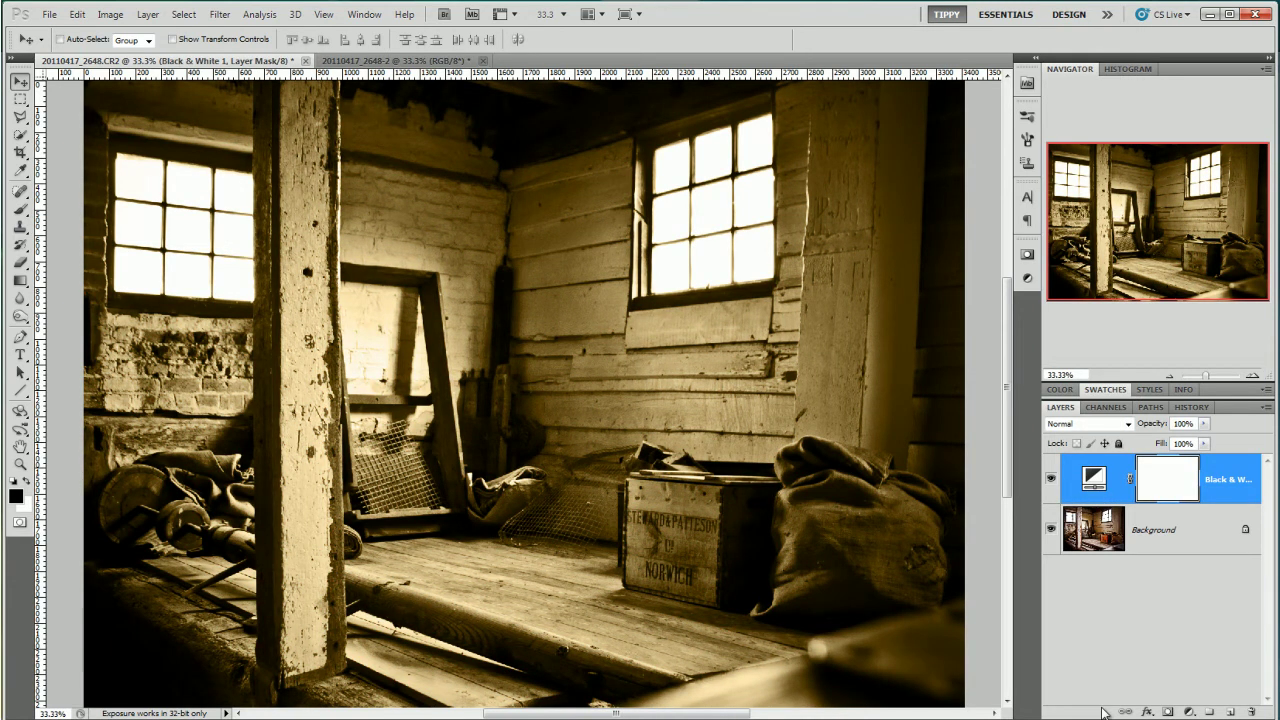
- Duplicate the Black & White layer and blend the copy in Soft Light at 18% opacity
{"action": "key", "text": "ctrl+j"}
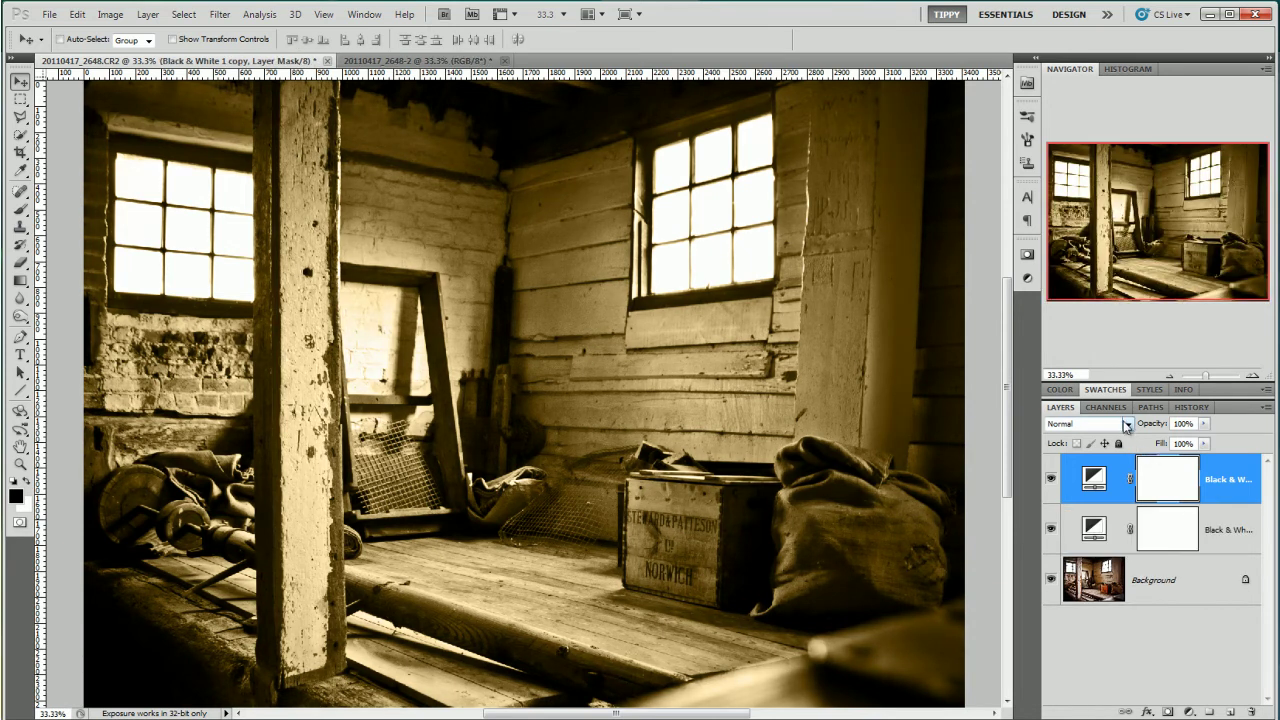
{"action": "left_click", "coordinate": [1126, 424]}
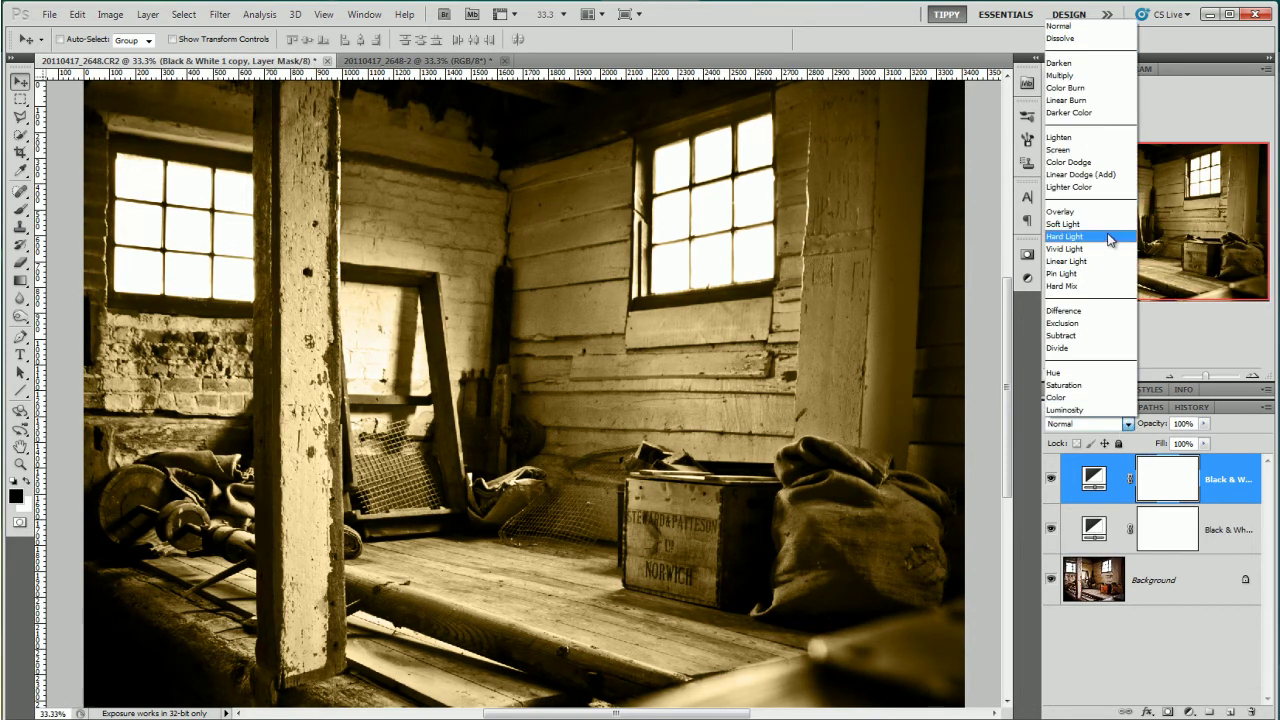
{"action": "left_click", "coordinate": [1100, 226]}
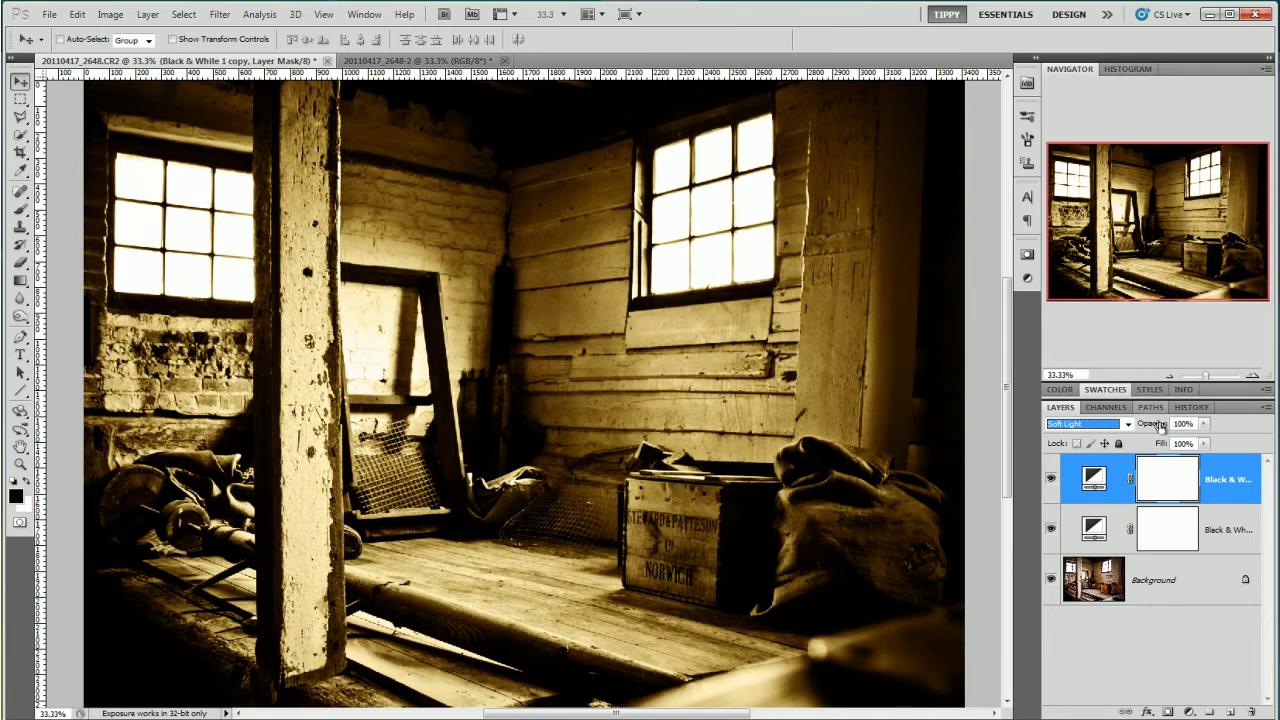
{"action": "left_click_drag", "start_coordinate": [1158, 428], "coordinate": [1095, 432]}
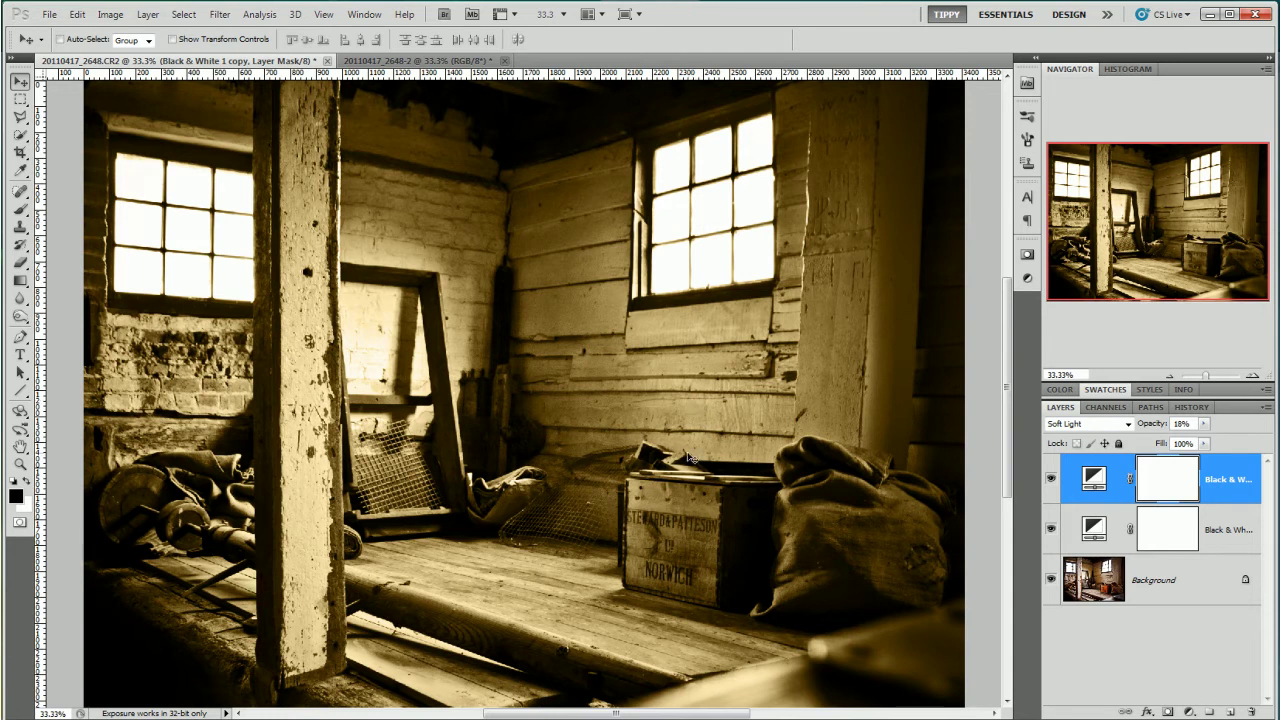
{"action": "left_click", "coordinate": [1051, 480]}
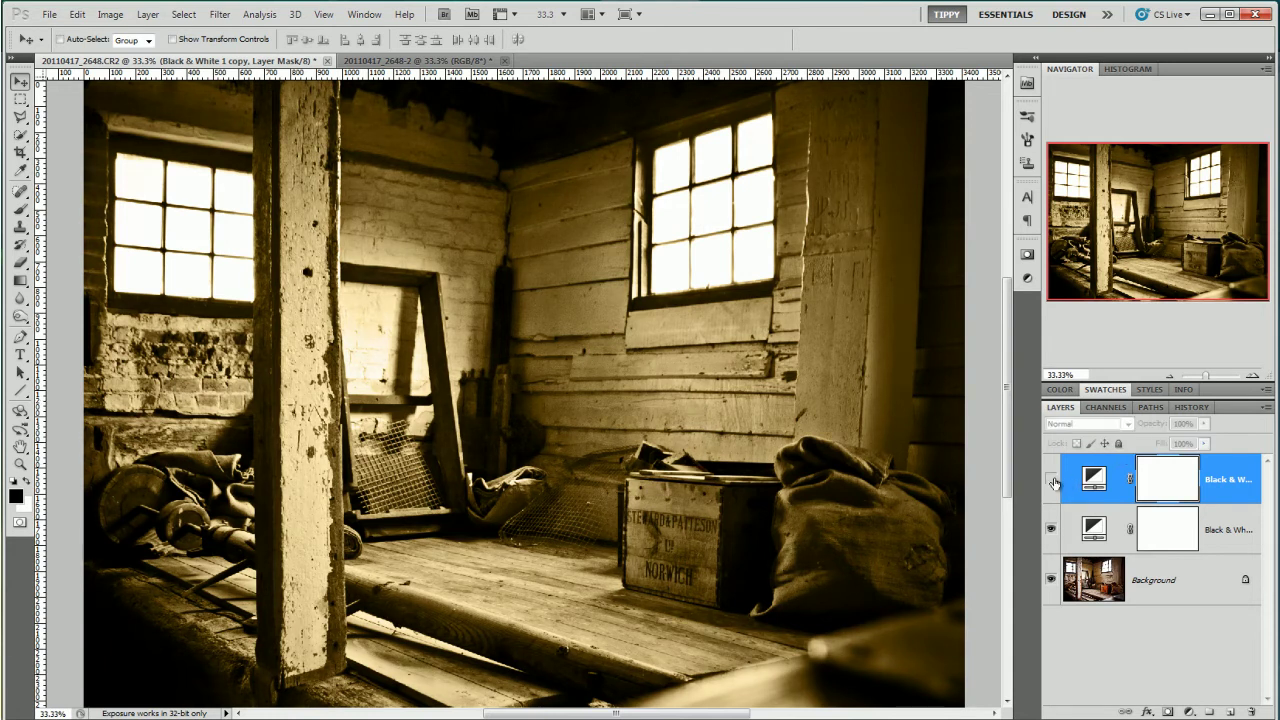
{"action": "left_click", "coordinate": [1052, 481]}
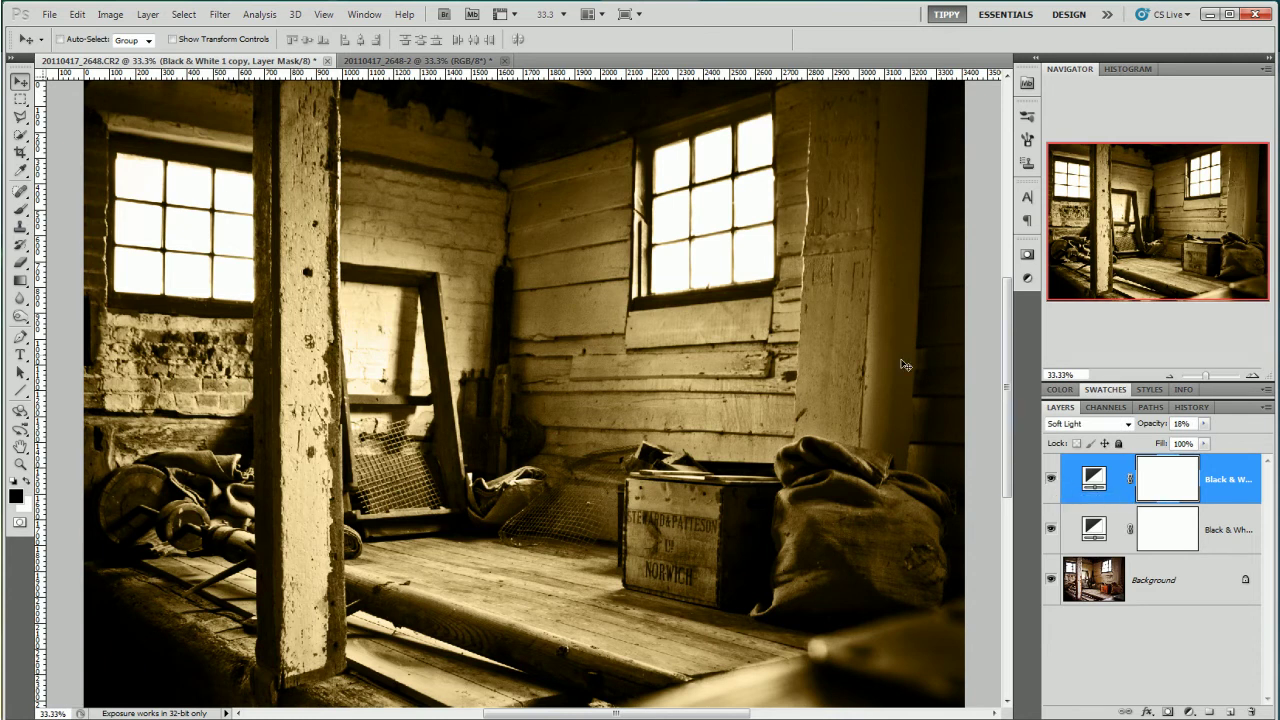
- On the 2648-2 document, add a Black & White adjustment layer
{"action": "left_click", "coordinate": [437, 62]}
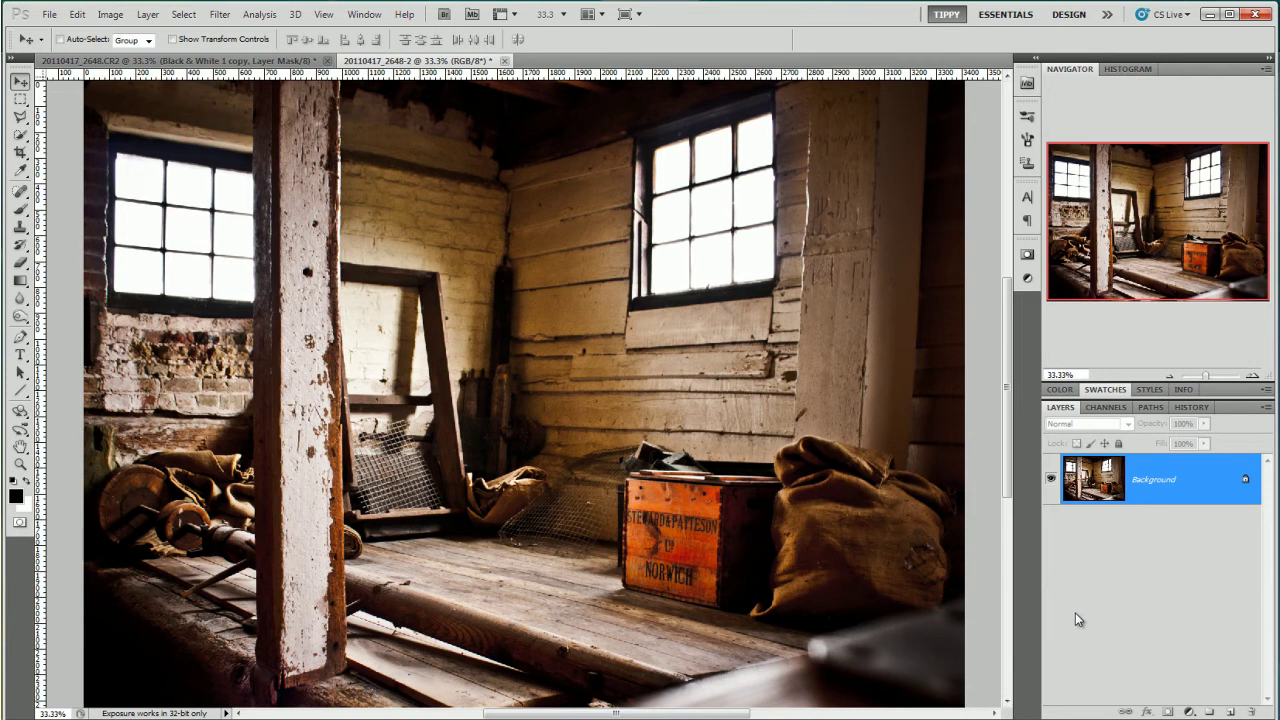
{"action": "left_click", "coordinate": [1189, 711]}
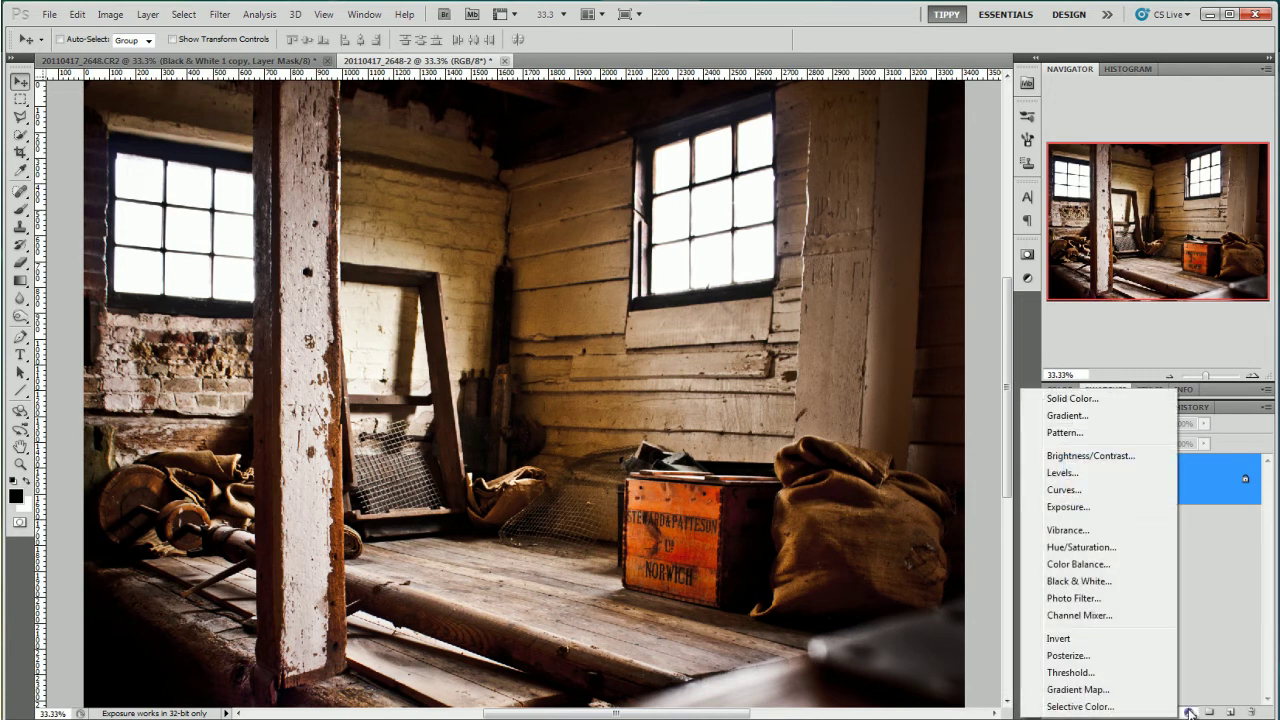
{"action": "left_click", "coordinate": [1078, 581]}
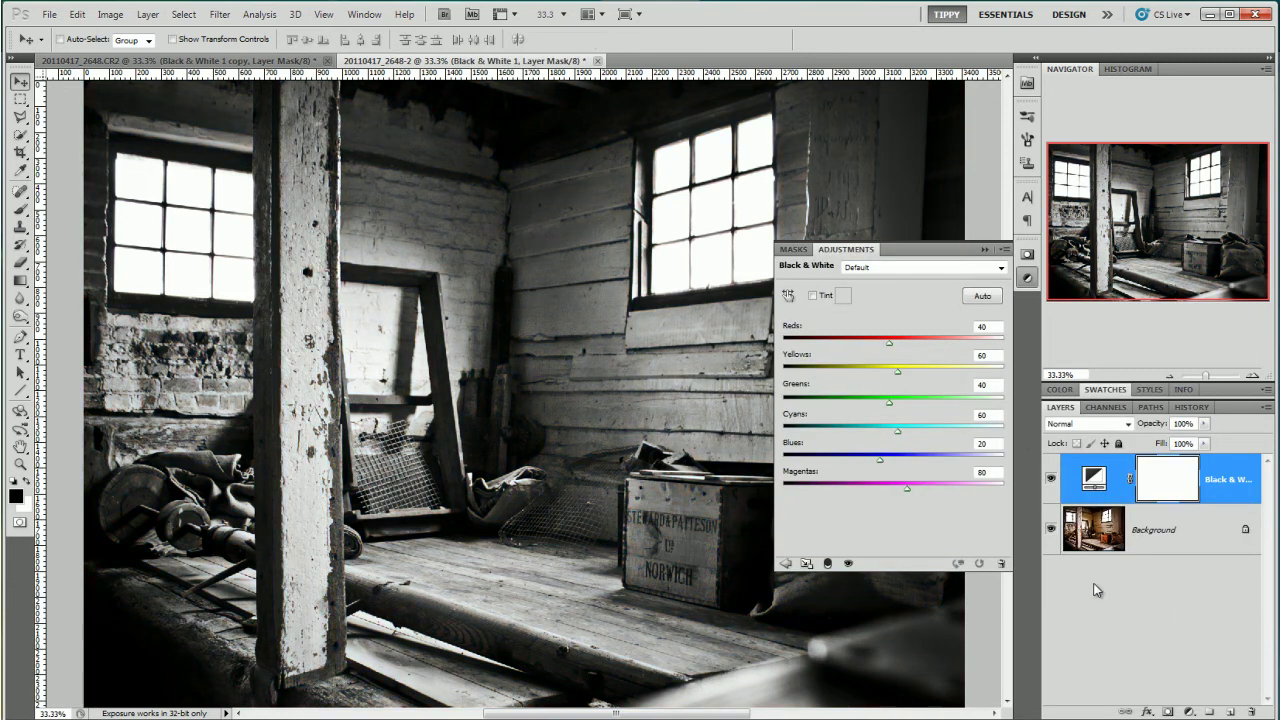
- Set its Reds to 14 and Yellows to 109, then collapse the settings panel
{"action": "left_click", "coordinate": [986, 328]}
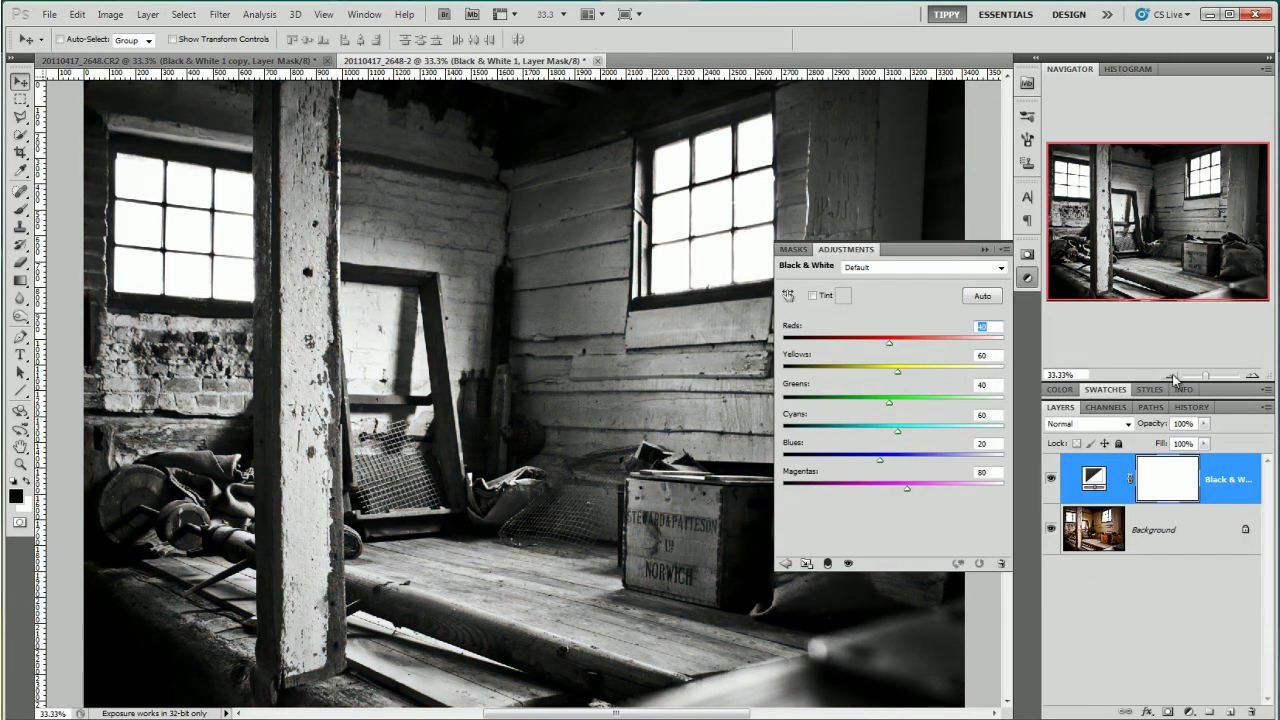
{"action": "type", "text": "14"}
{"action": "key", "text": "Tab"}
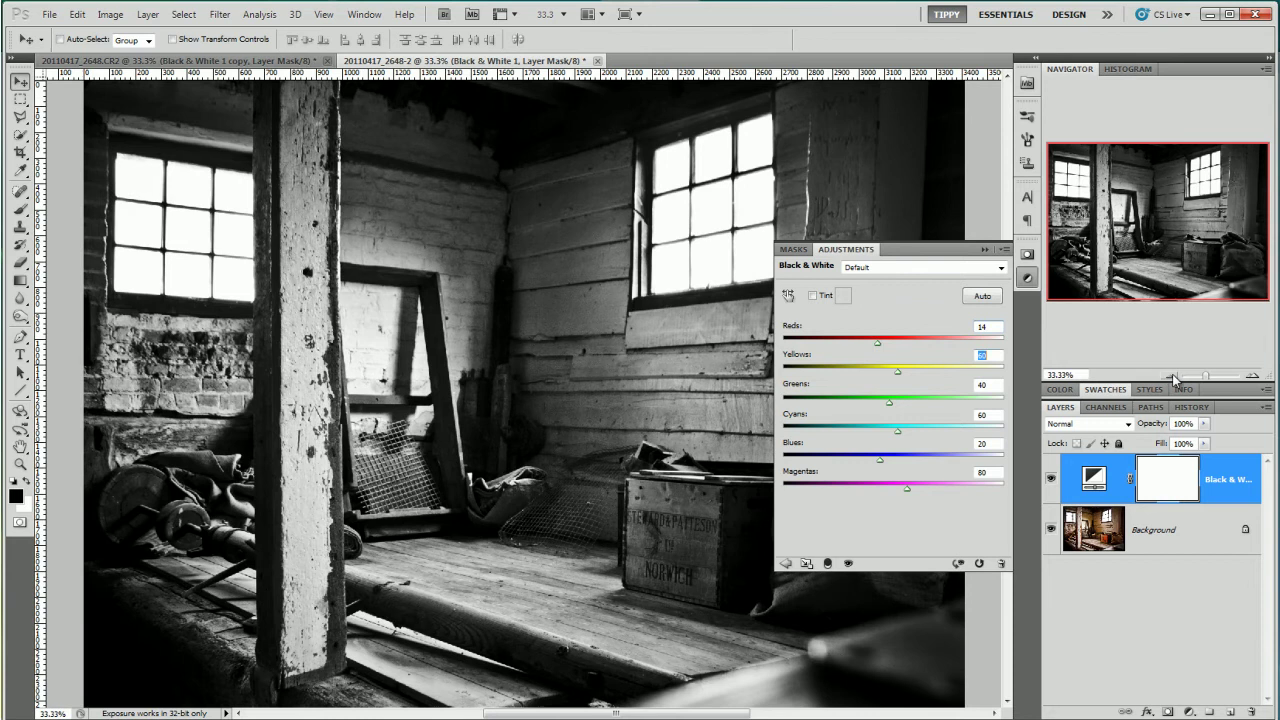
{"action": "type", "text": "10"}
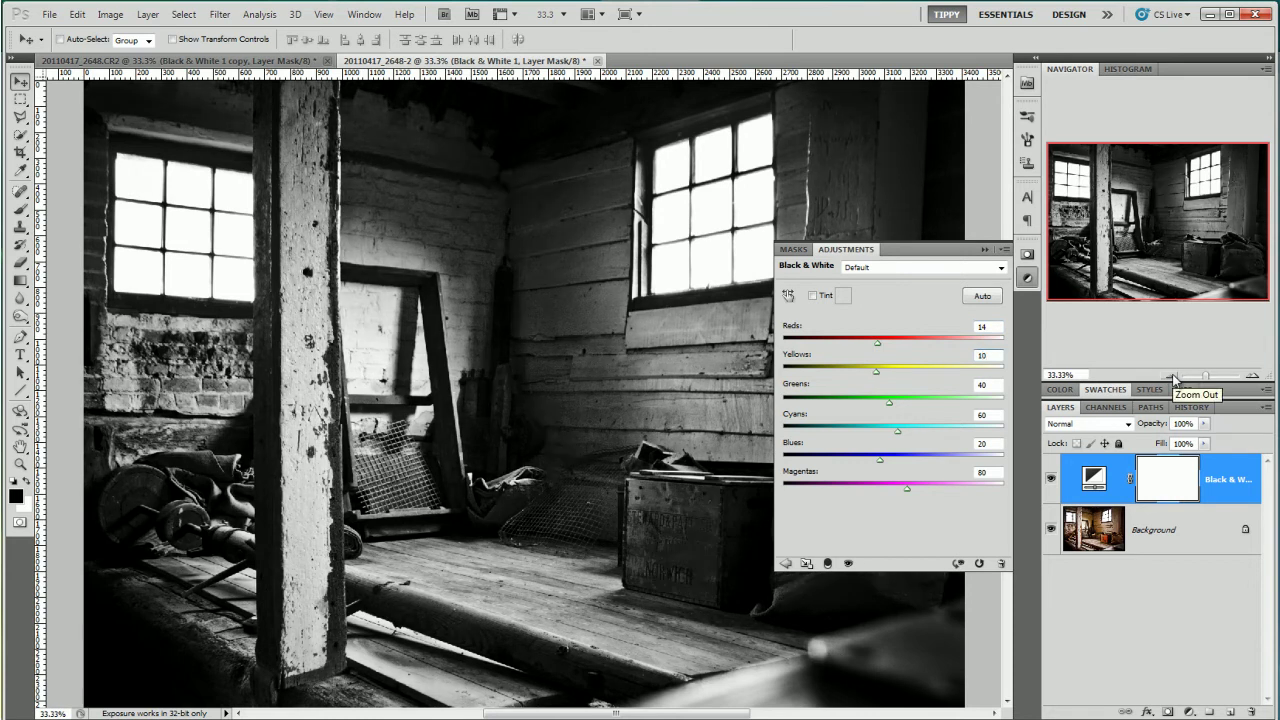
{"action": "type", "text": "9"}
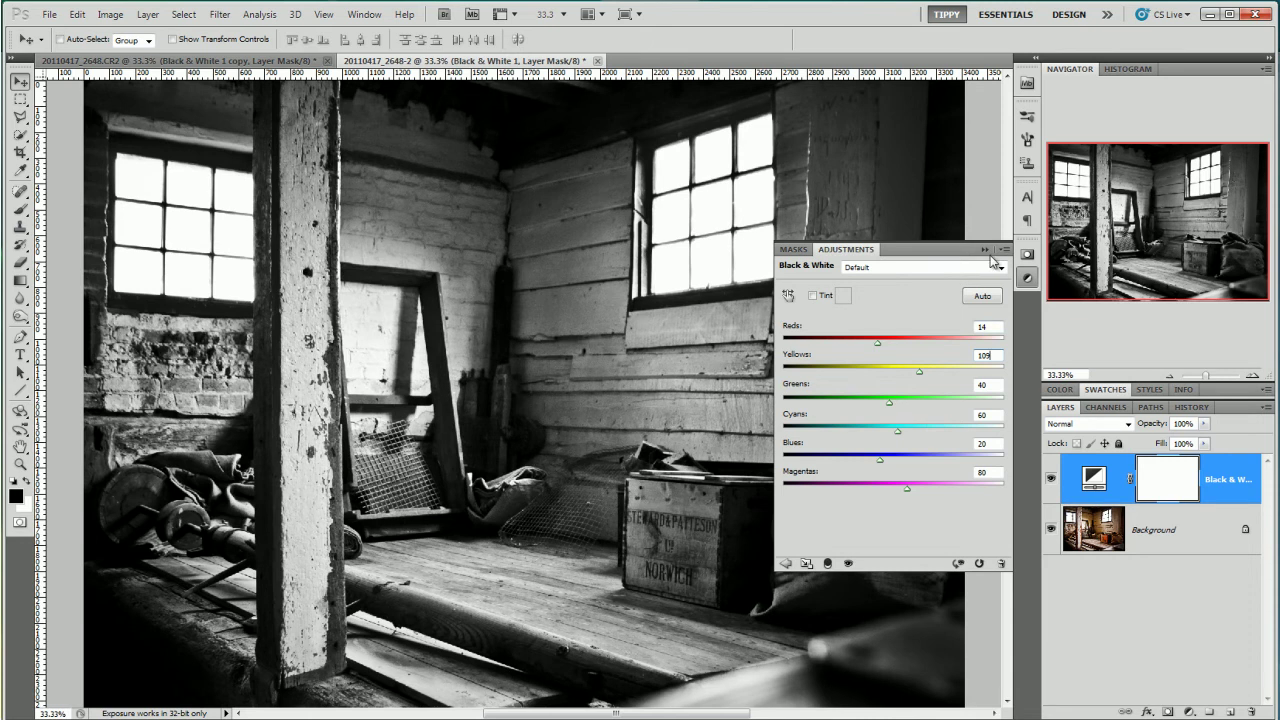
{"action": "left_click", "coordinate": [983, 249]}
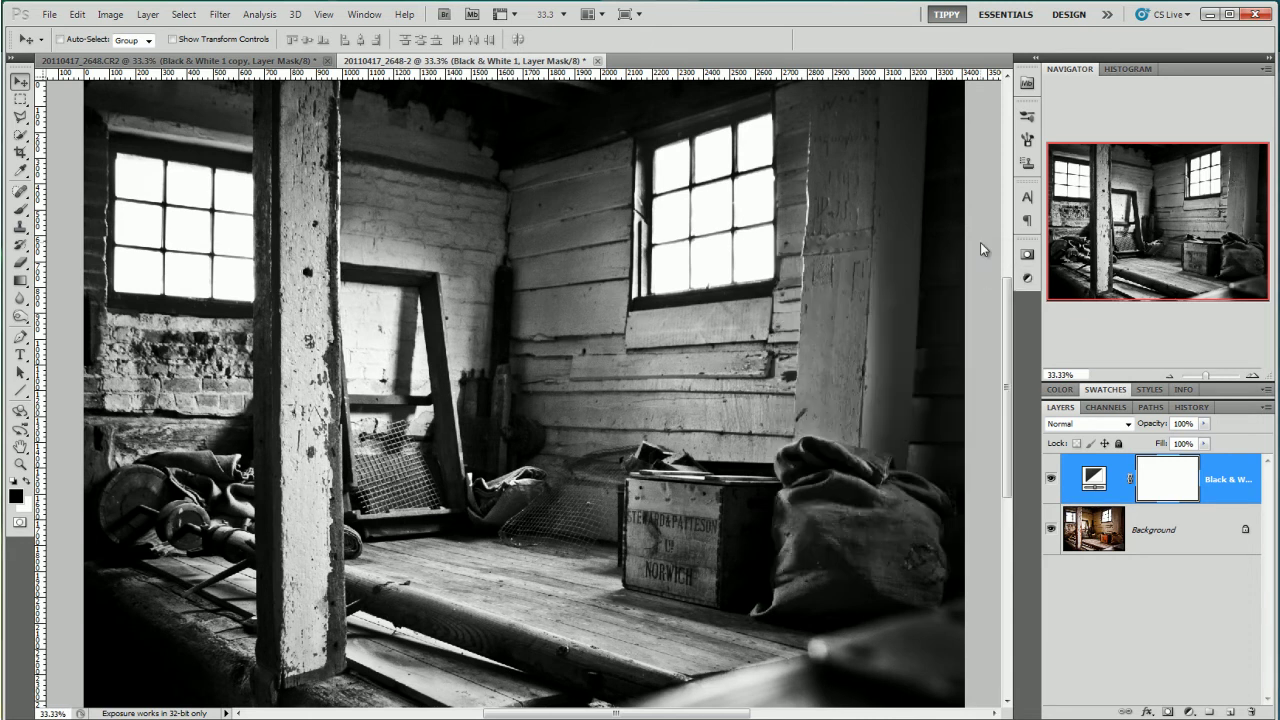
- Convert the image to Lab Color via Image > Mode, flattening the layers
{"action": "left_click", "coordinate": [109, 15]}
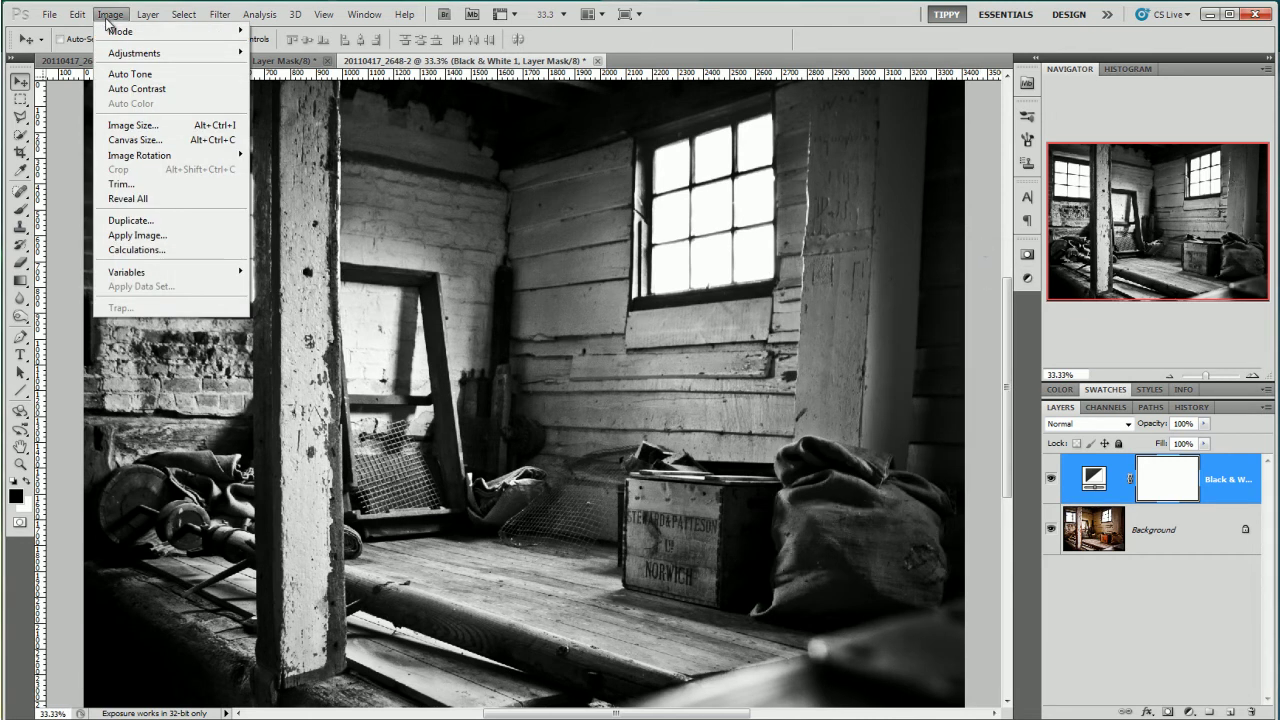
{"action": "mouse_move", "coordinate": [112, 31]}
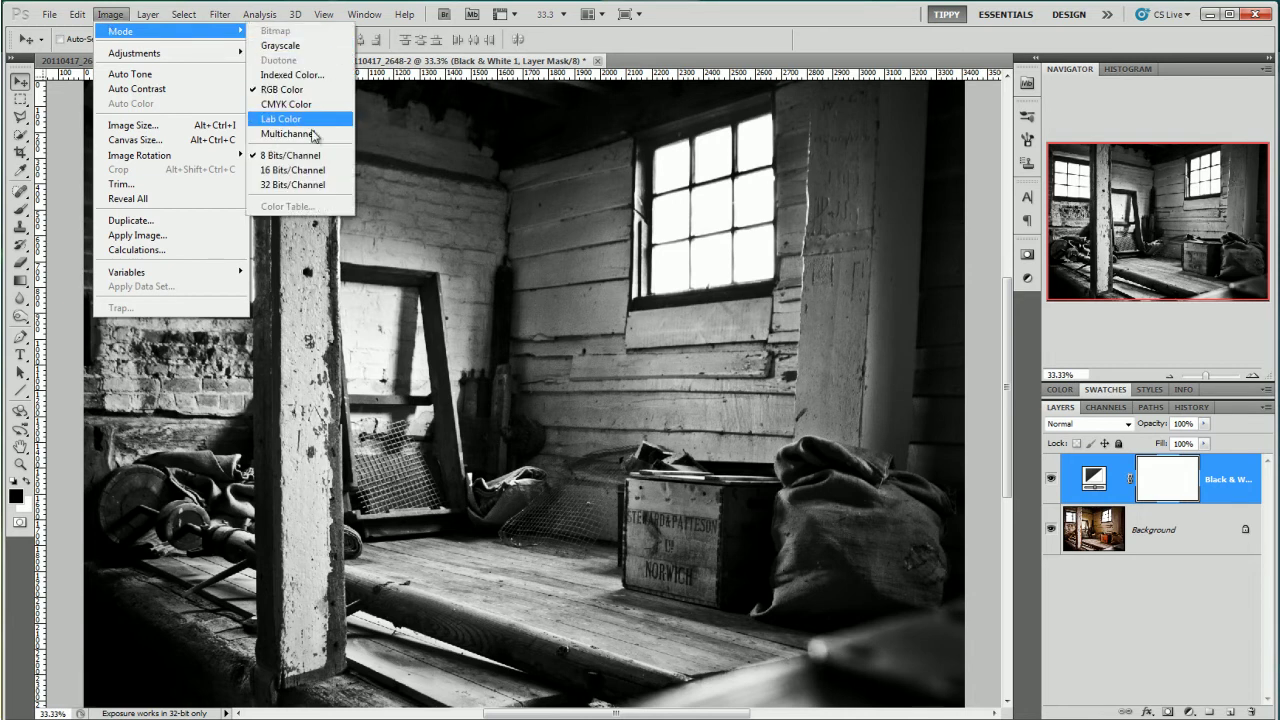
{"action": "left_click", "coordinate": [320, 121]}
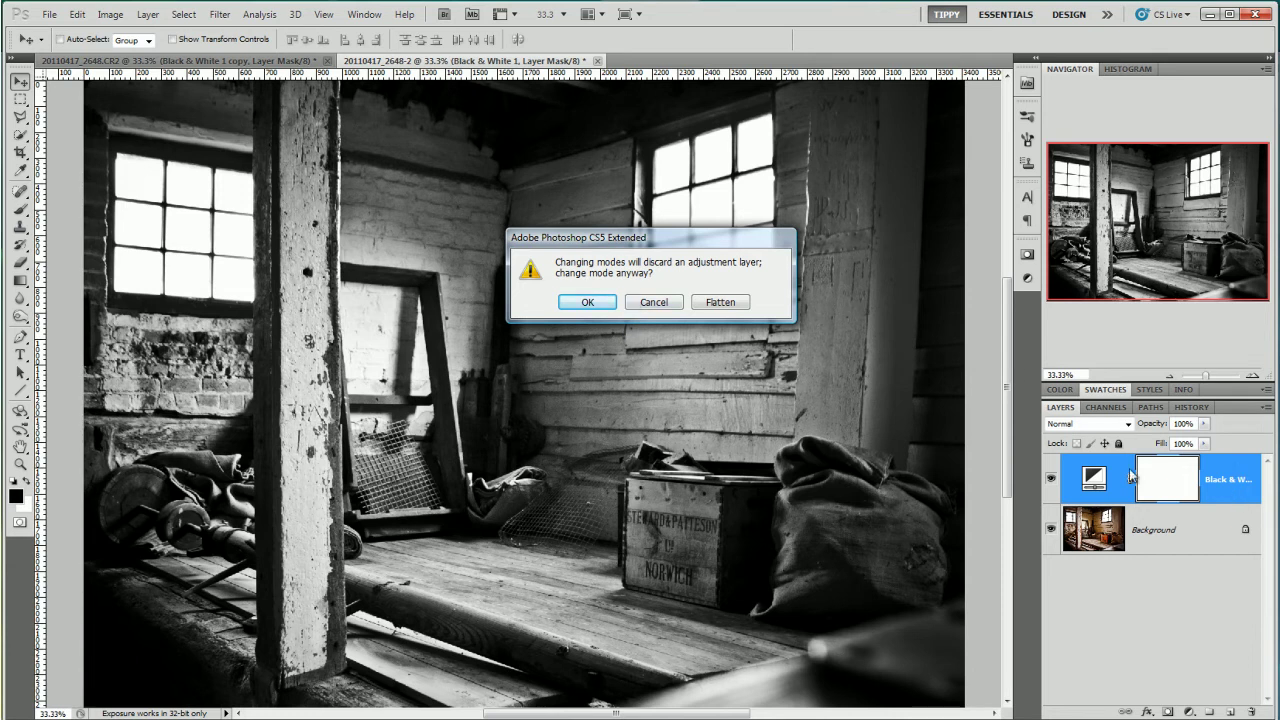
{"action": "left_click", "coordinate": [716, 303]}
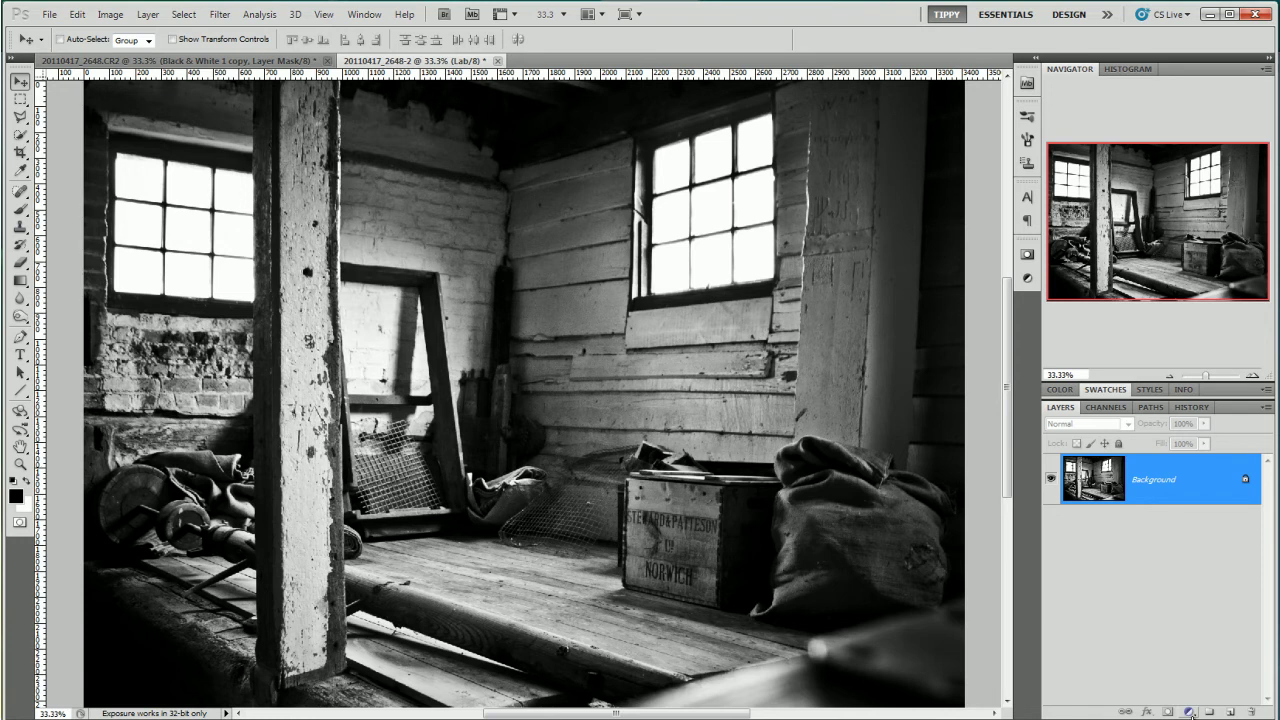
- Add a Levels adjustment layer and open its Lab channel list
{"action": "left_click", "coordinate": [1189, 712]}
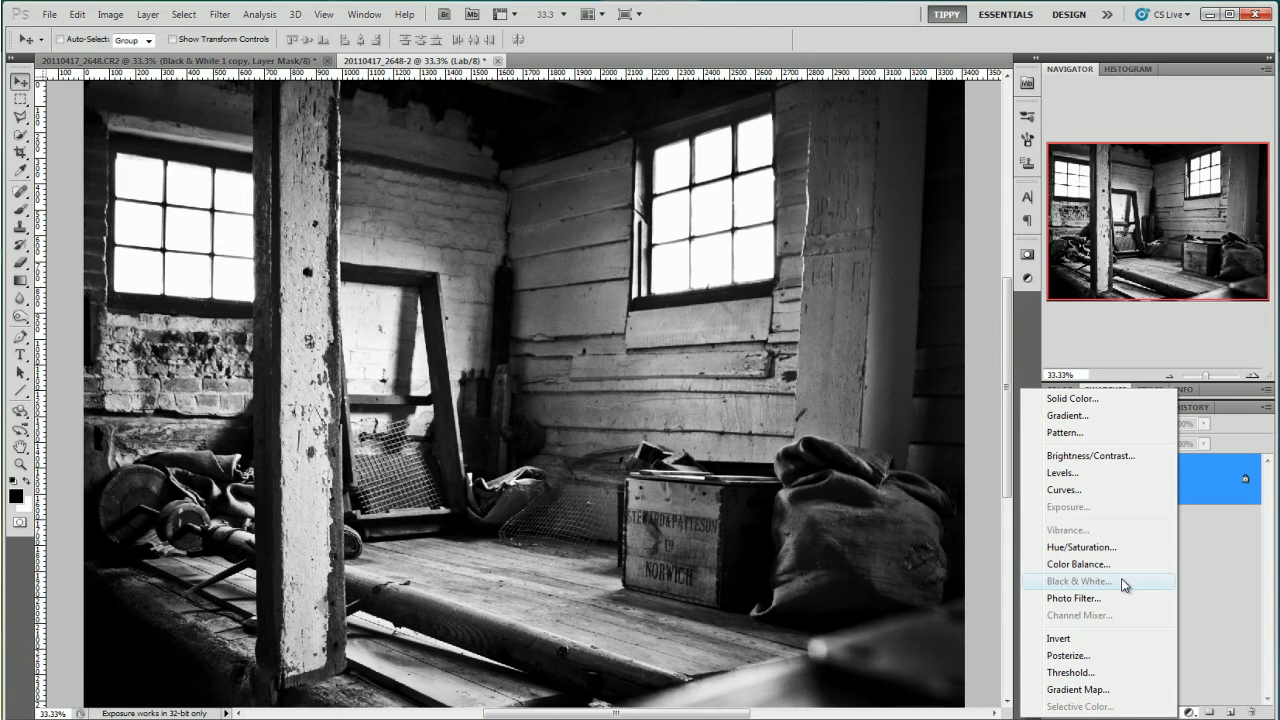
{"action": "left_click", "coordinate": [1109, 472]}
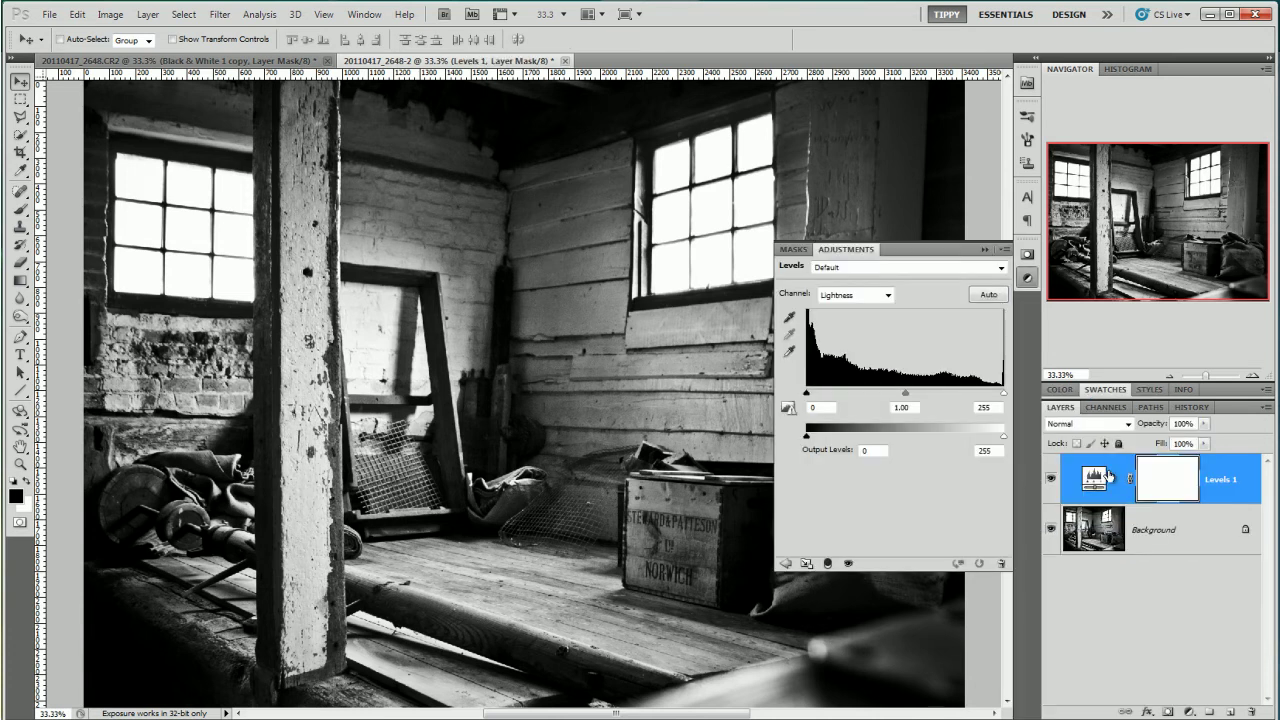
{"action": "left_click", "coordinate": [888, 297]}
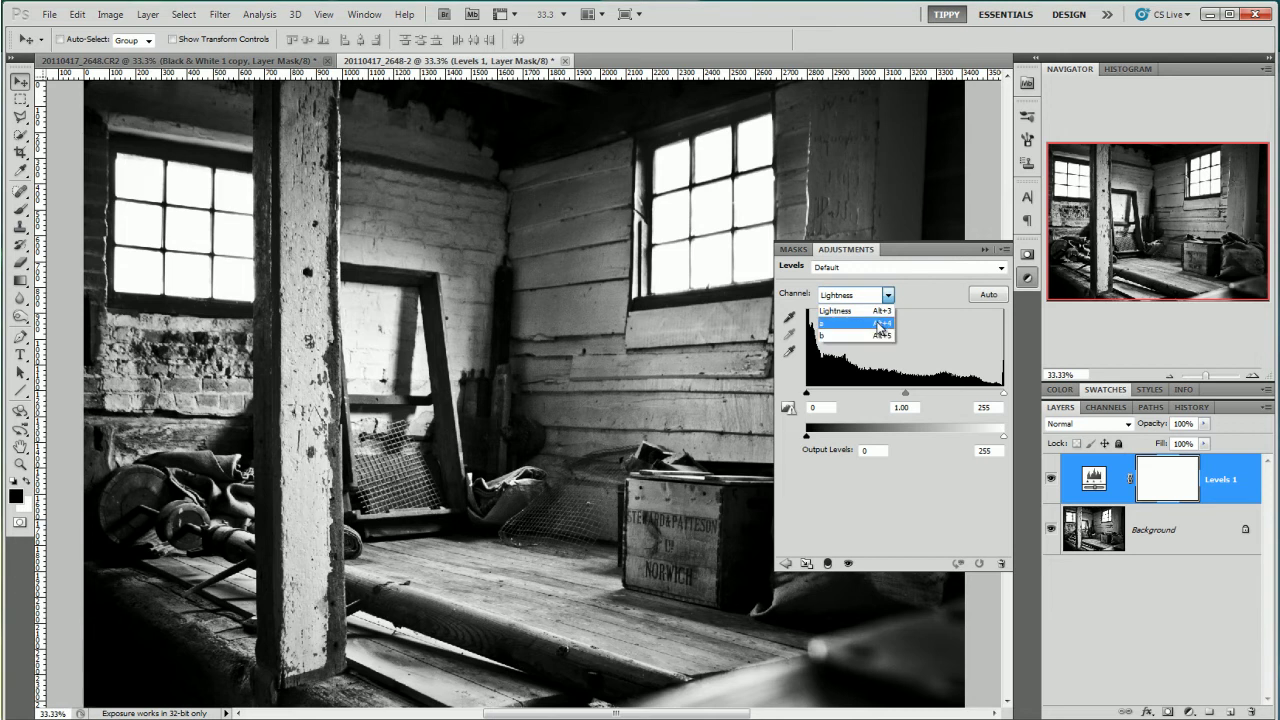
- Set the Levels a-channel midtone to 1.34 and the b-channel midtone to 1.46
{"action": "left_click", "coordinate": [880, 324]}
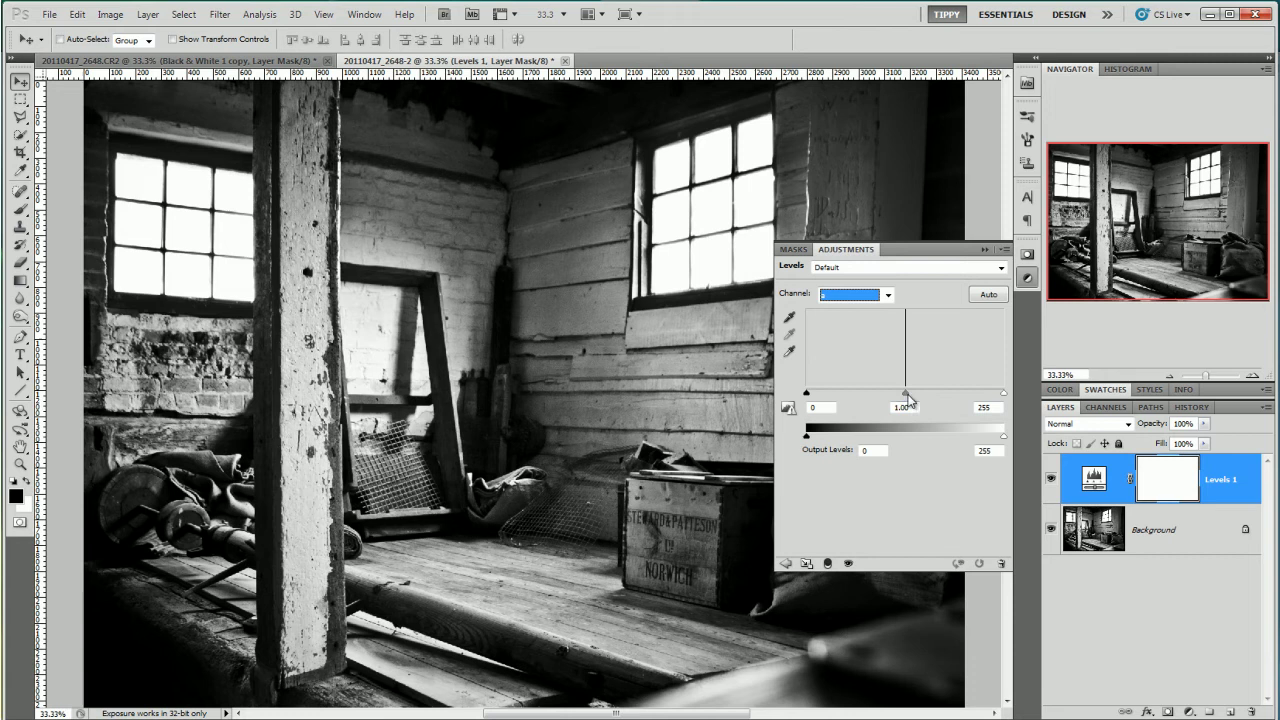
{"action": "mouse_move", "coordinate": [907, 398]}
{"action": "left_mouse_down"}
{"action": "mouse_move", "coordinate": [847, 397]}
{"action": "mouse_move", "coordinate": [964, 402]}
{"action": "mouse_move", "coordinate": [884, 403]}
{"action": "left_mouse_up"}
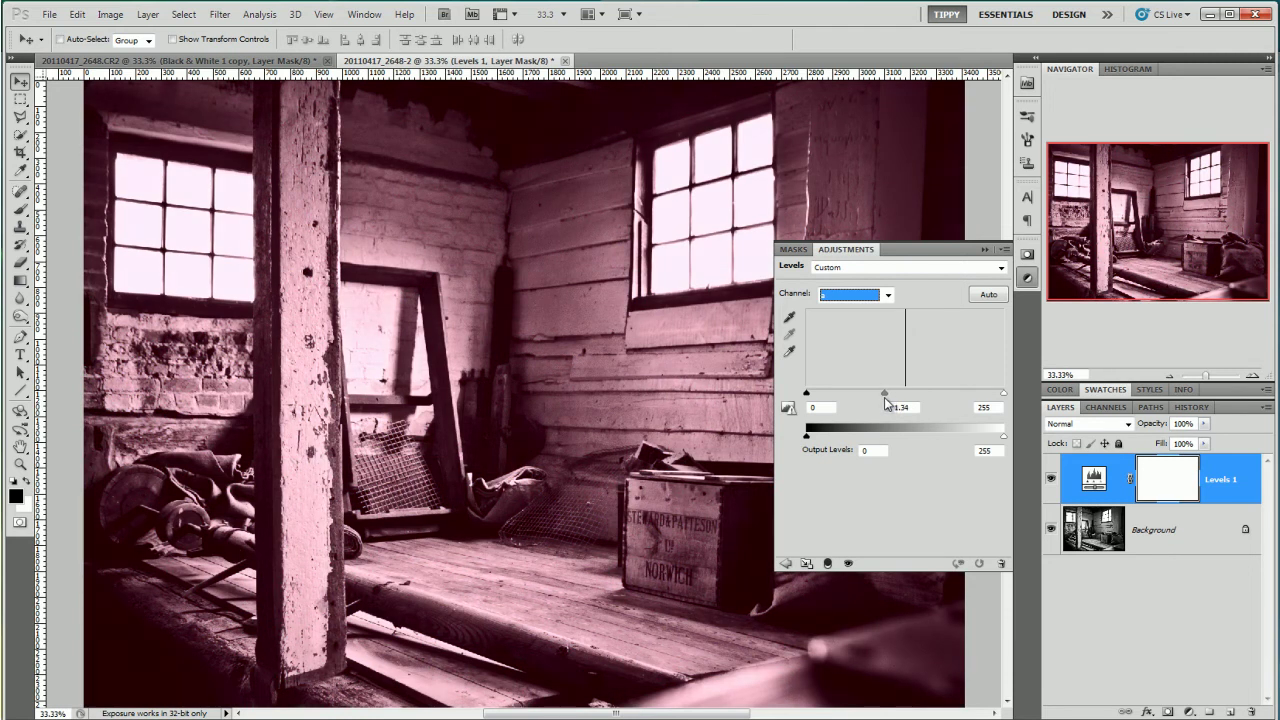
{"action": "left_click", "coordinate": [868, 299]}
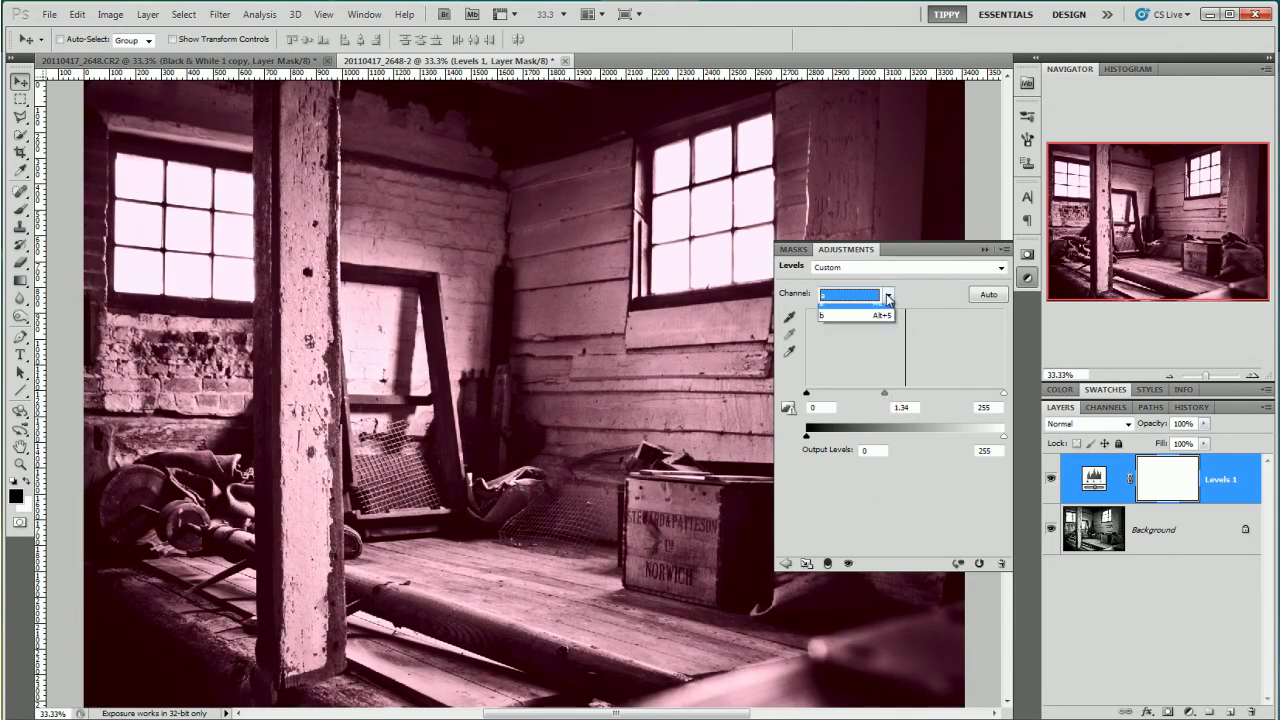
{"action": "left_click", "coordinate": [871, 340]}
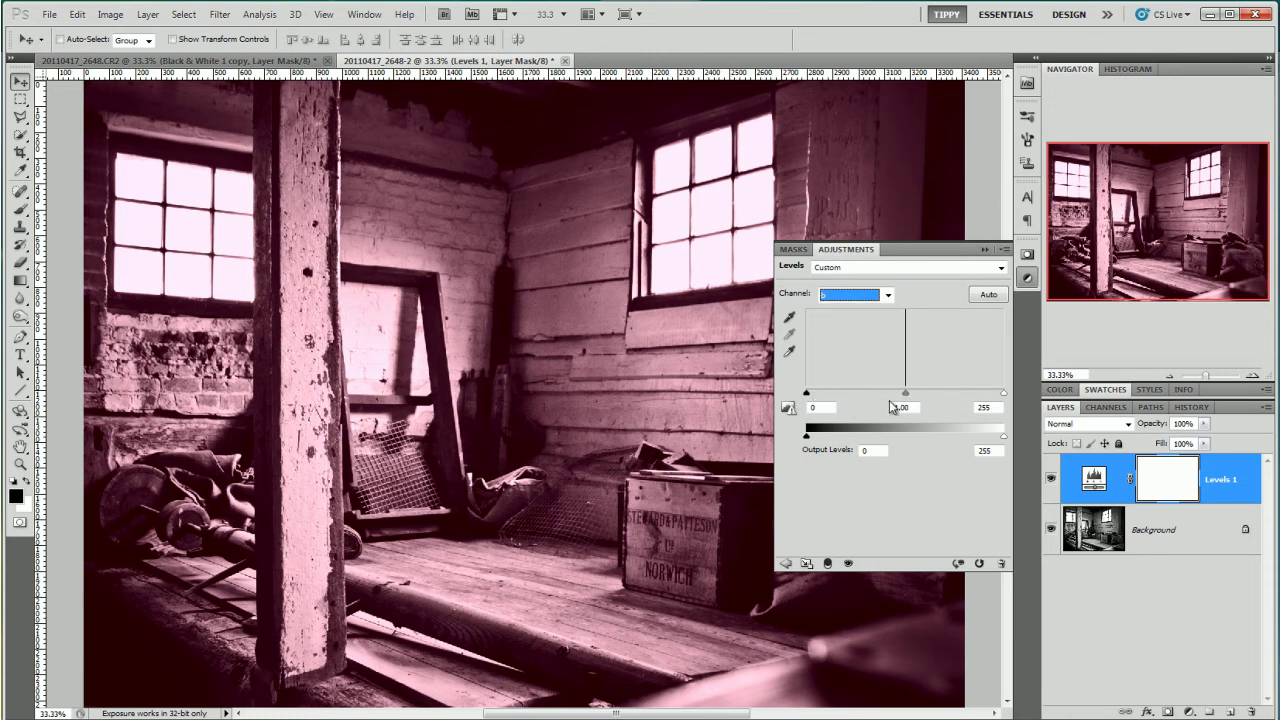
{"action": "mouse_move", "coordinate": [893, 397]}
{"action": "left_mouse_down"}
{"action": "mouse_move", "coordinate": [808, 399]}
{"action": "mouse_move", "coordinate": [1002, 397]}
{"action": "mouse_move", "coordinate": [875, 397]}
{"action": "left_mouse_up"}
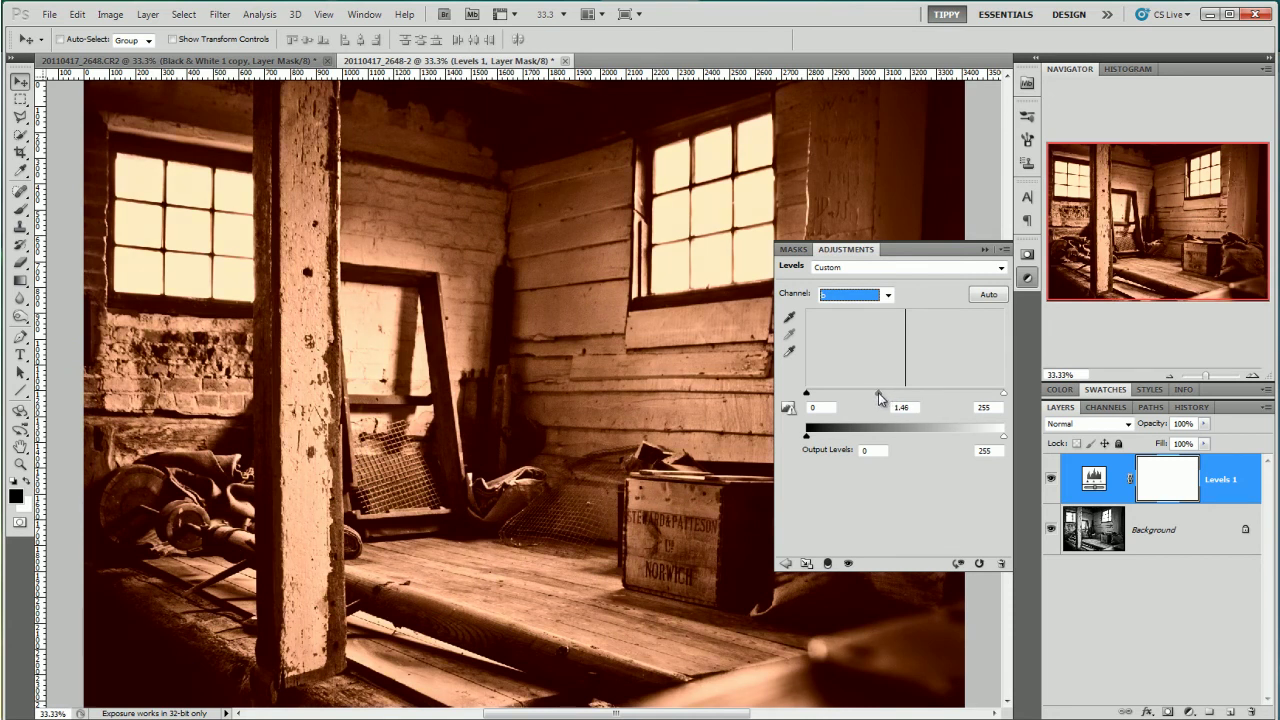
{"action": "left_click", "coordinate": [985, 249]}
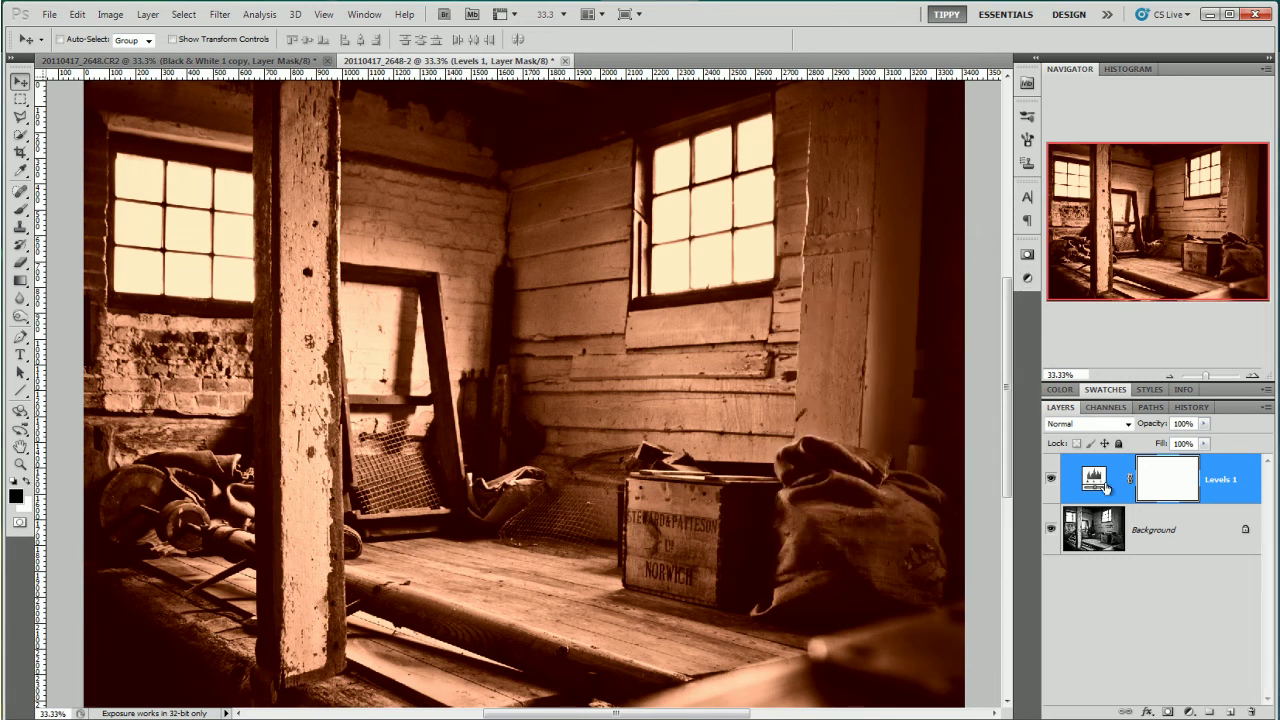
- Change the Levels 1 layer's blend mode to Soft Light
{"action": "left_click", "coordinate": [1128, 424]}
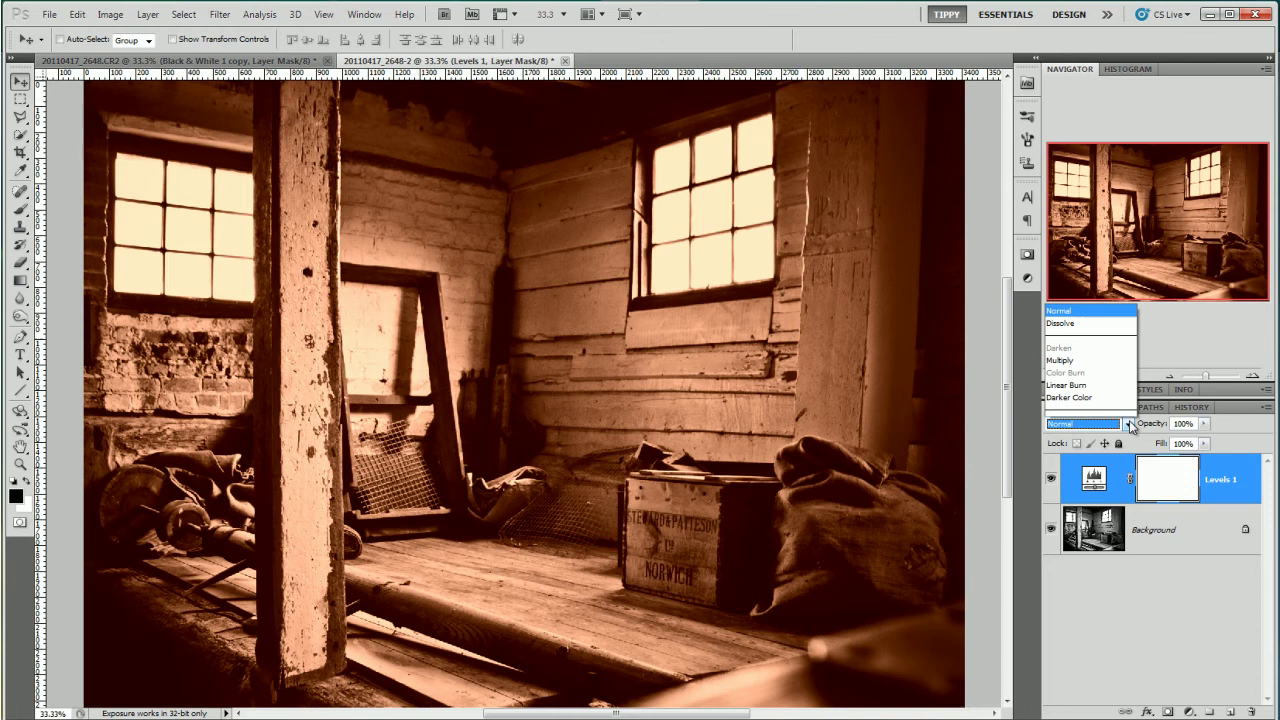
{"action": "left_click", "coordinate": [1089, 225]}
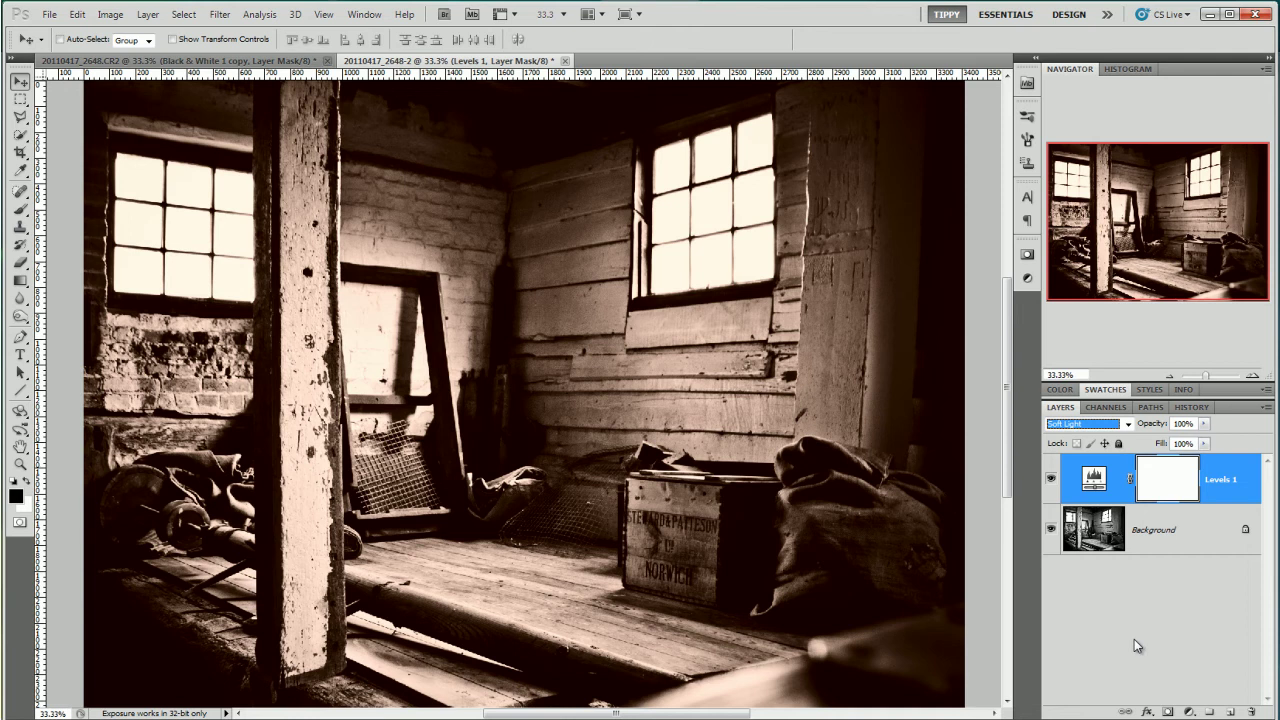
- Pull the a and b channel midtone sliders of Levels 1 left to warm the tint
{"action": "double_click", "coordinate": [1094, 482]}
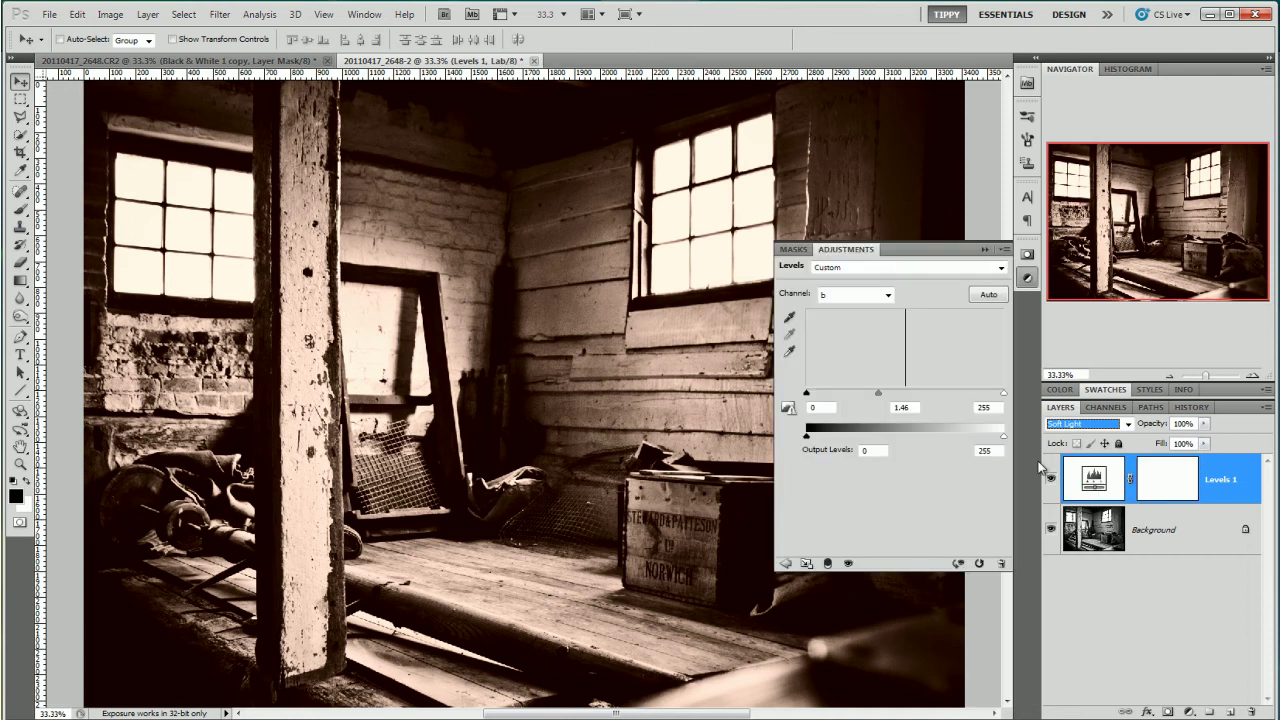
{"action": "left_click", "coordinate": [870, 295]}
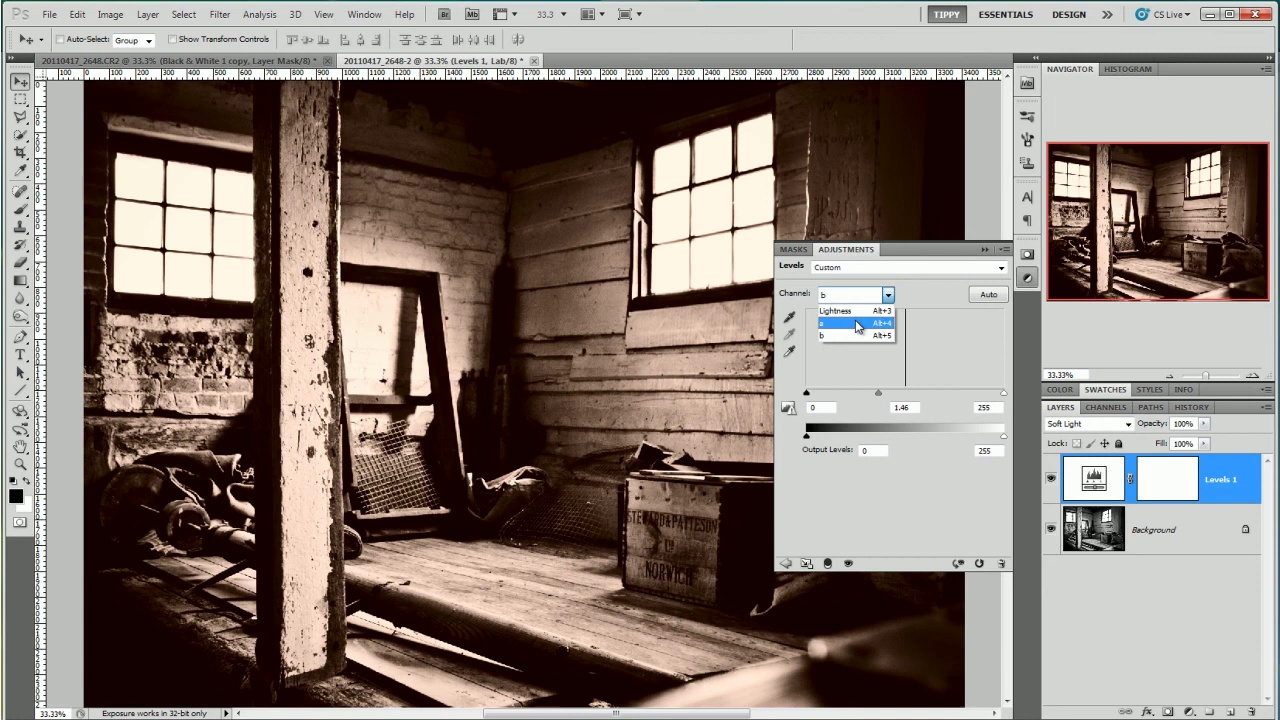
{"action": "left_click", "coordinate": [860, 320]}
{"action": "left_click_drag", "start_coordinate": [885, 396], "coordinate": [867, 396]}
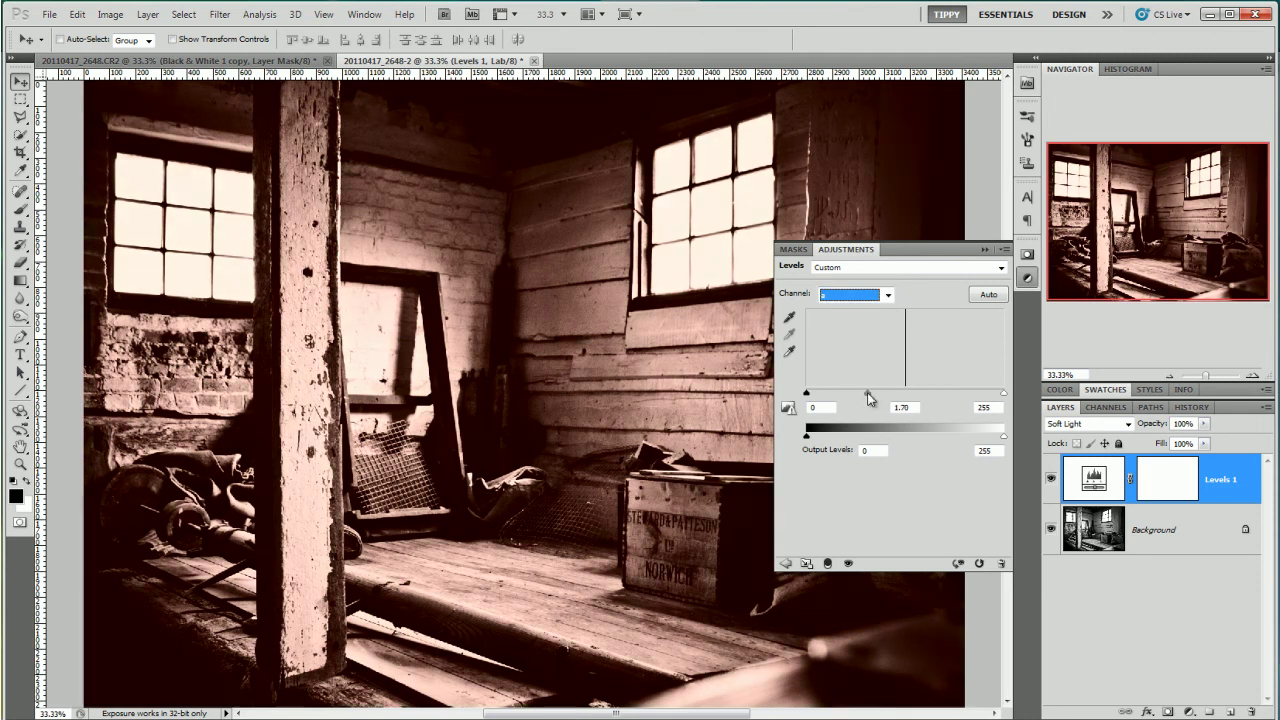
{"action": "left_click", "coordinate": [864, 296]}
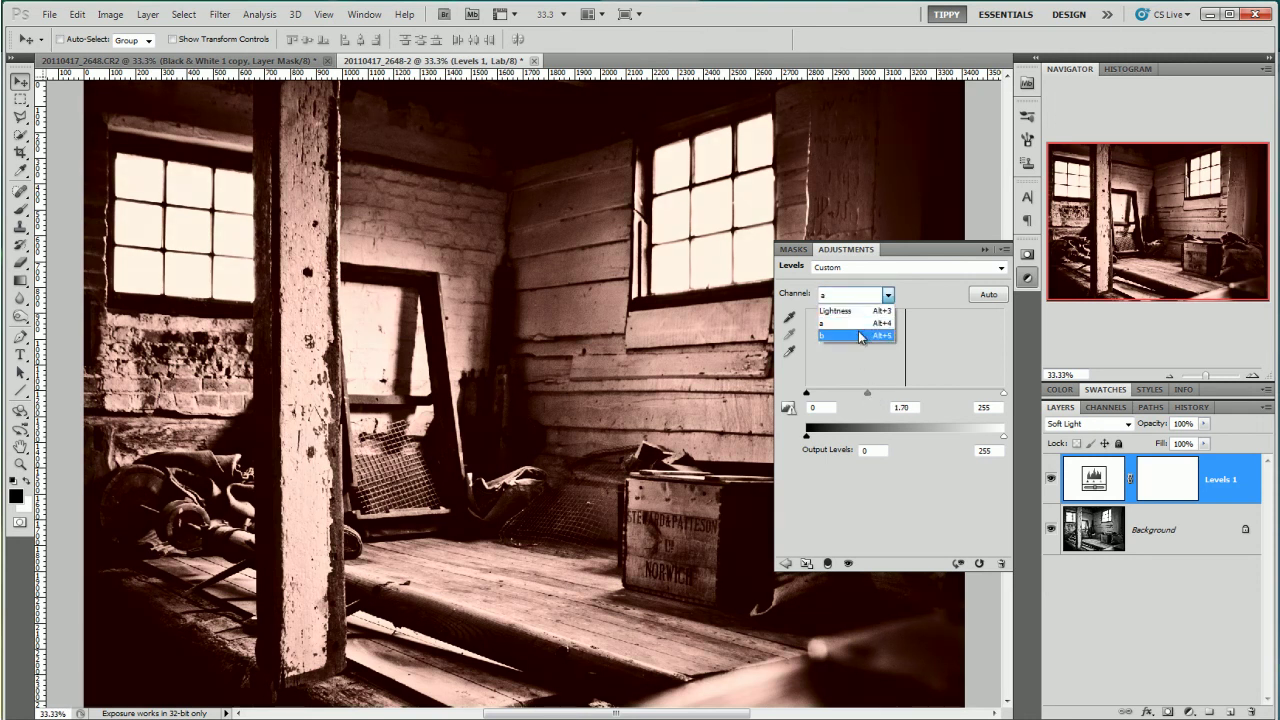
{"action": "left_click", "coordinate": [860, 334]}
{"action": "left_click_drag", "start_coordinate": [878, 395], "coordinate": [865, 397]}
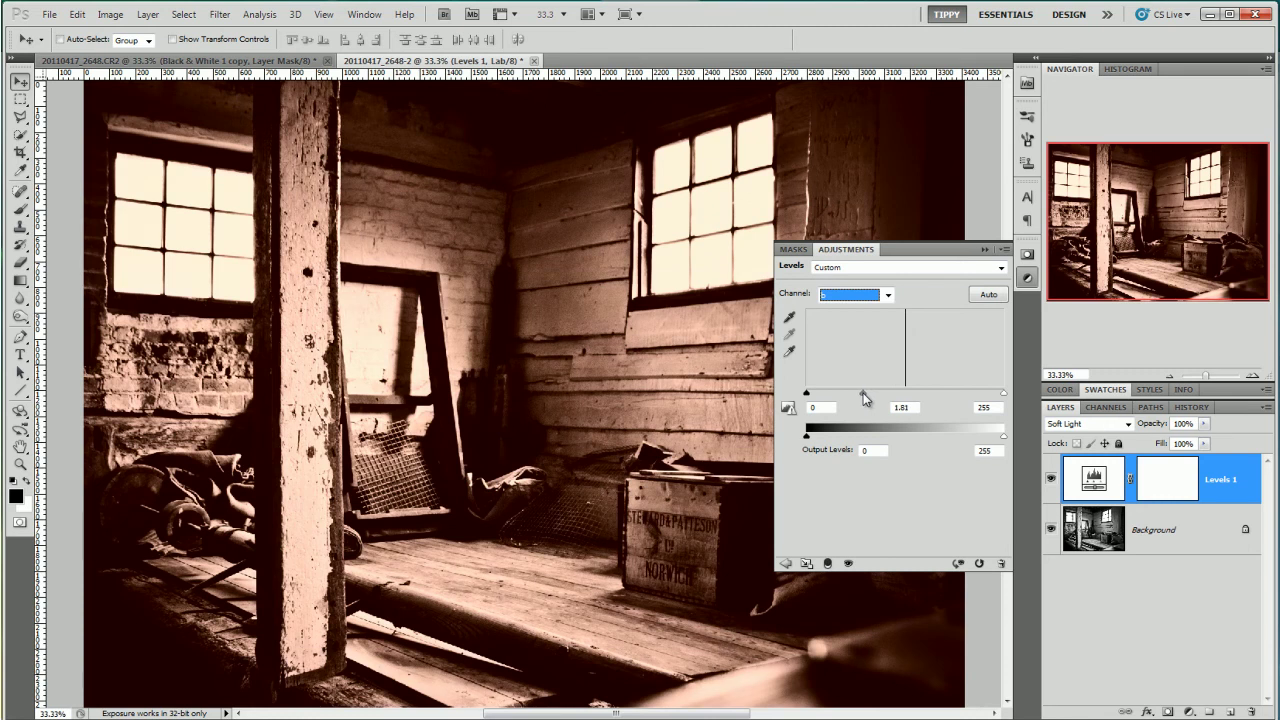
- Darken the Lightness midtones, trying and undoing white and black input point changes
{"action": "left_click", "coordinate": [887, 296]}
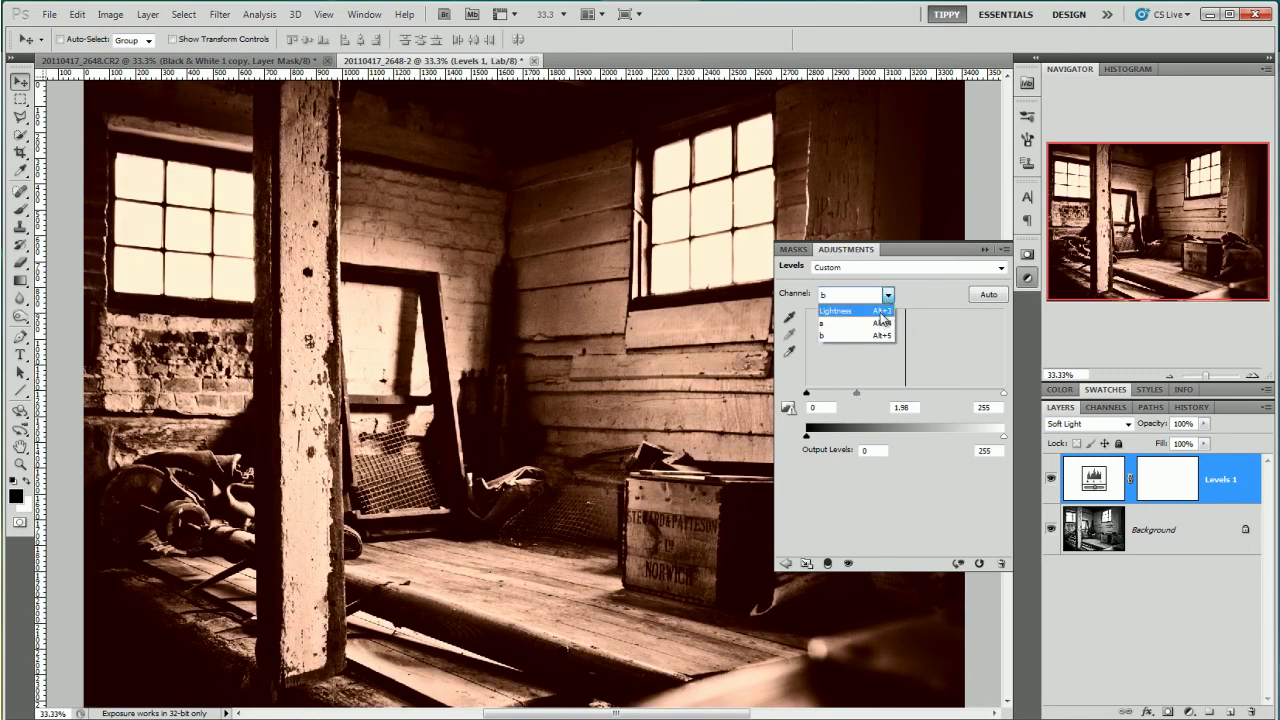
{"action": "left_click", "coordinate": [880, 311]}
{"action": "mouse_move", "coordinate": [905, 394]}
{"action": "left_mouse_down"}
{"action": "mouse_move", "coordinate": [959, 396]}
{"action": "mouse_move", "coordinate": [840, 396]}
{"action": "mouse_move", "coordinate": [896, 396]}
{"action": "mouse_move", "coordinate": [883, 393]}
{"action": "left_mouse_up"}
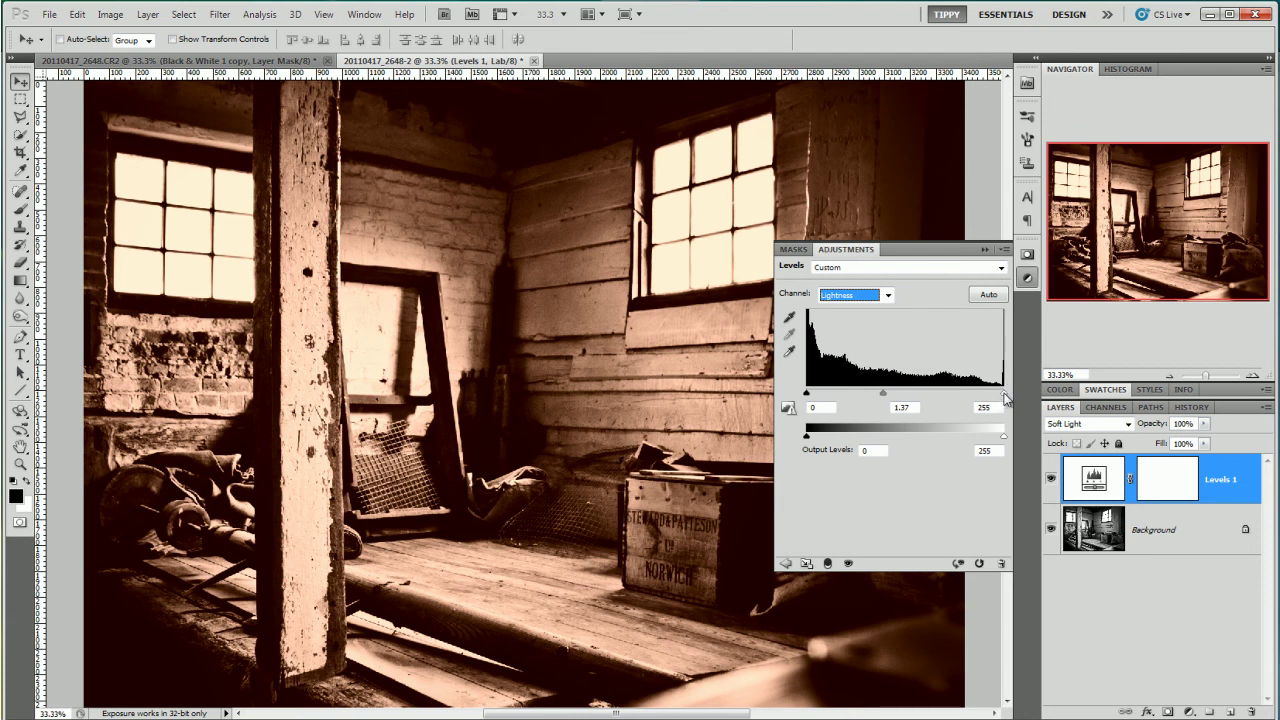
{"action": "left_click_drag", "start_coordinate": [1004, 394], "coordinate": [914, 404]}
{"action": "key", "text": "ctrl+z"}
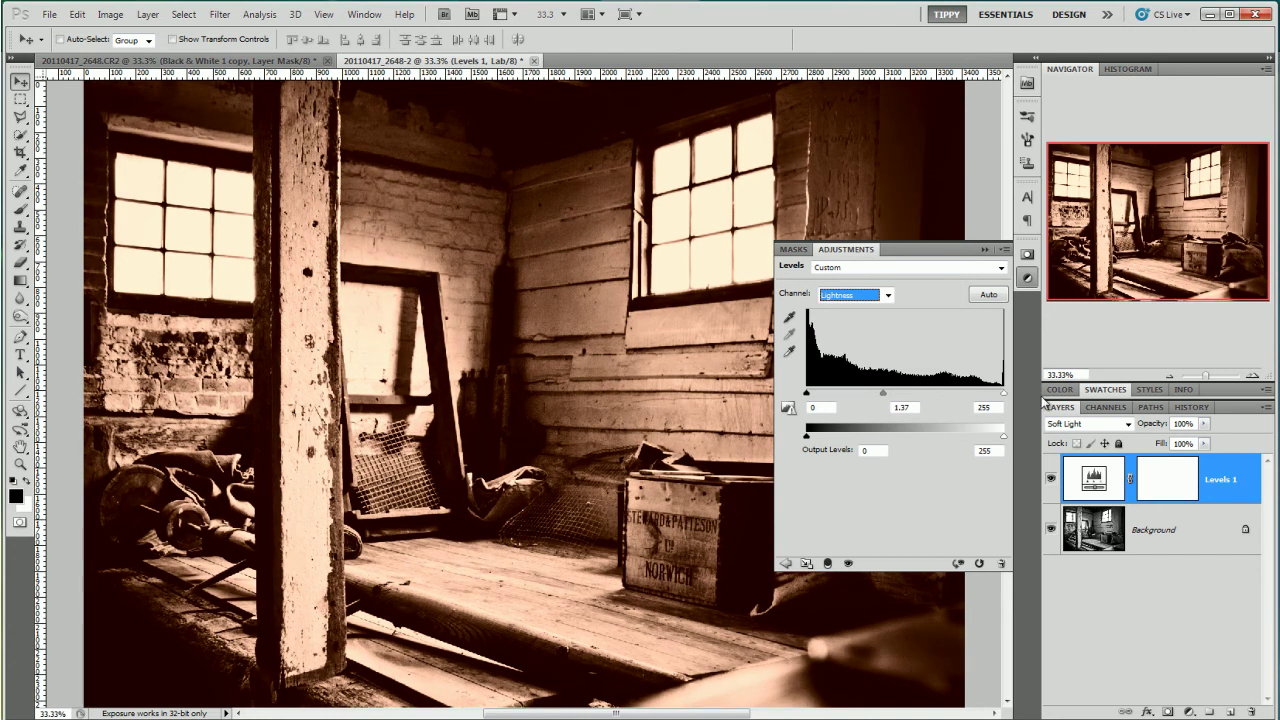
{"action": "left_click_drag", "start_coordinate": [806, 394], "coordinate": [860, 398]}
{"action": "key", "text": "ctrl+z"}
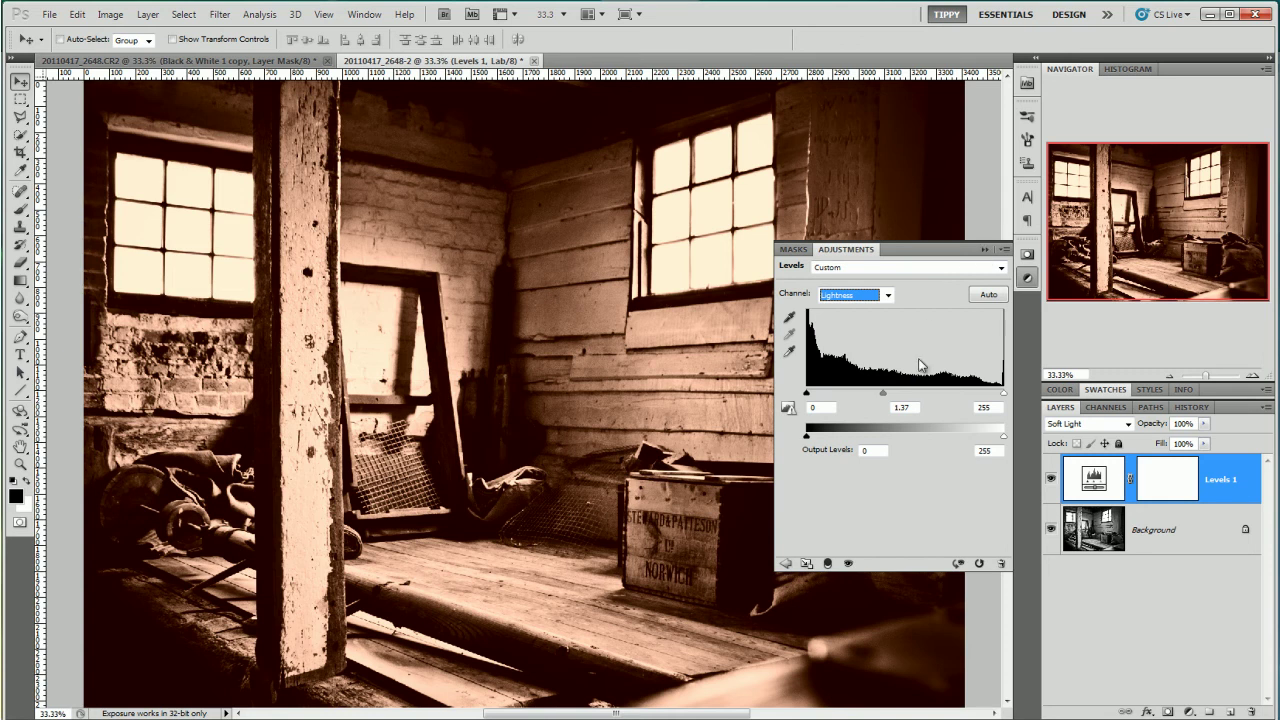
- Set the Lightness midtone to 1.63 and the a-channel midtone to 1.94
{"action": "left_click_drag", "start_coordinate": [888, 401], "coordinate": [872, 398]}
{"action": "key", "text": "Down"}
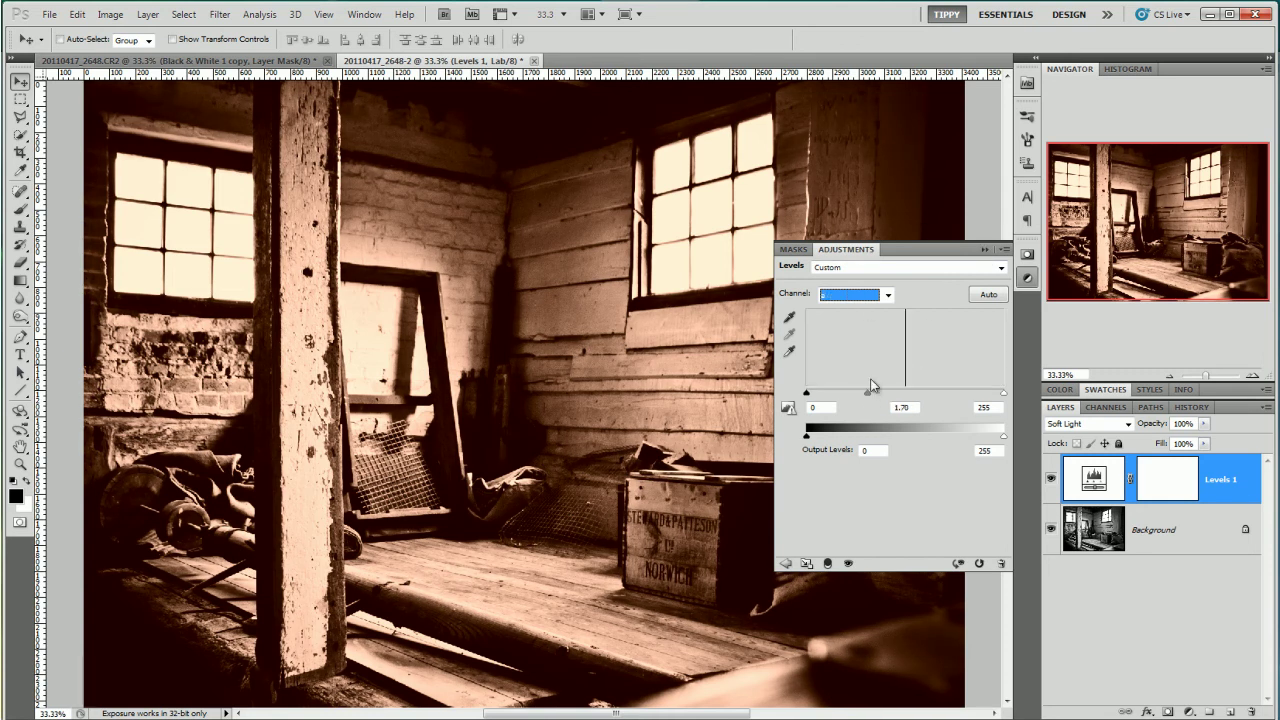
{"action": "left_click_drag", "start_coordinate": [867, 397], "coordinate": [843, 397]}
{"action": "key", "text": "Down"}
- Close the Levels settings and duplicate the Background layer
{"action": "left_click", "coordinate": [985, 249]}
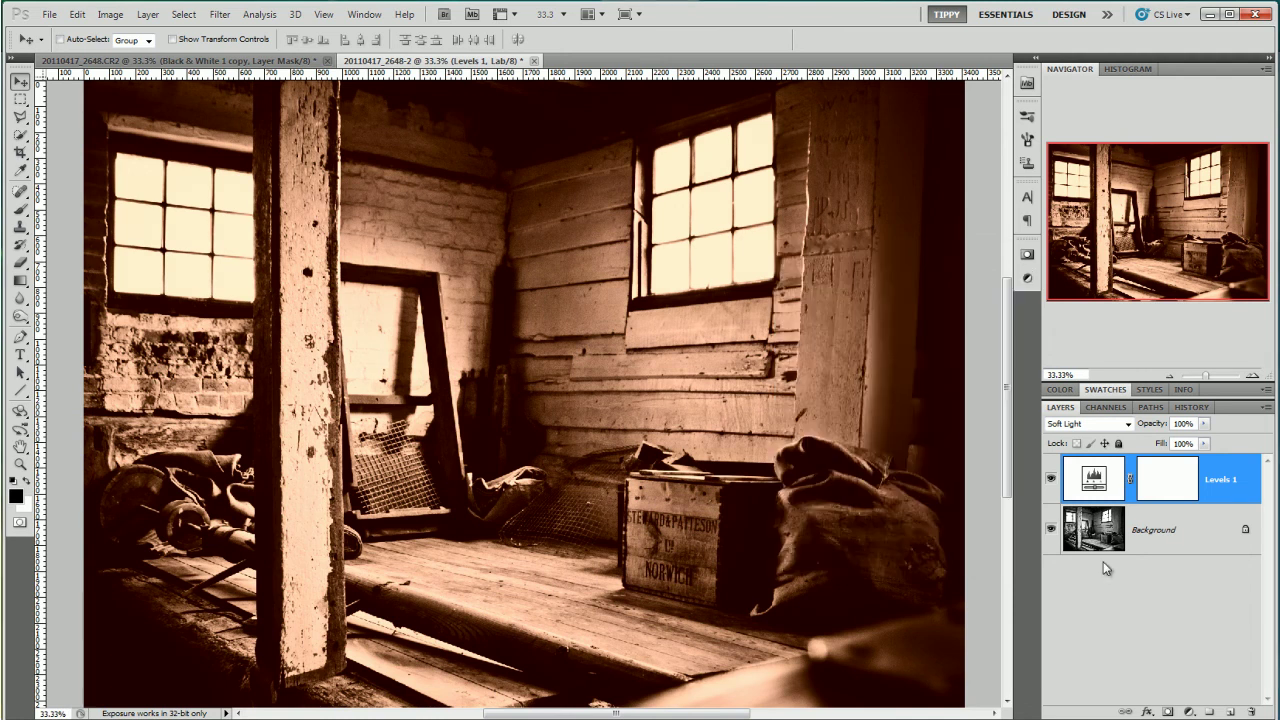
{"action": "left_click", "coordinate": [1197, 541]}
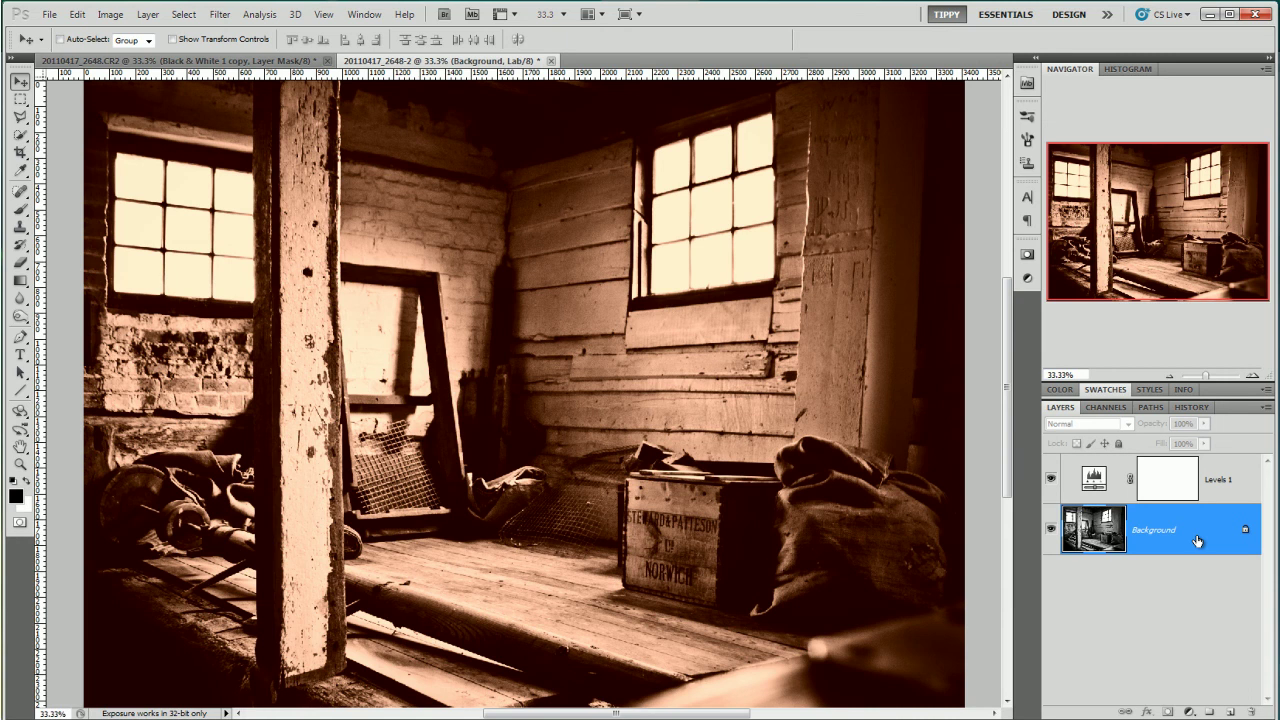
{"action": "key", "text": "ctrl+j"}
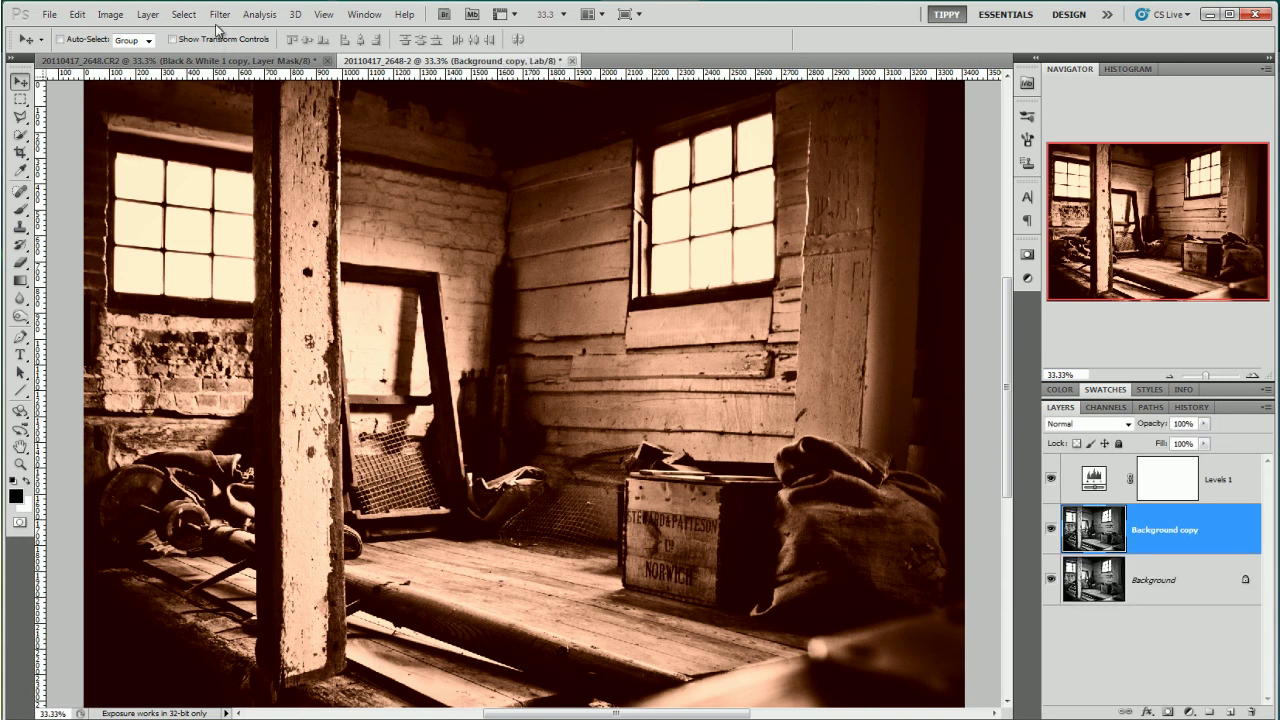
- Apply Gaussian monochromatic Add Noise to the Background copy layer
{"action": "left_click", "coordinate": [218, 15]}
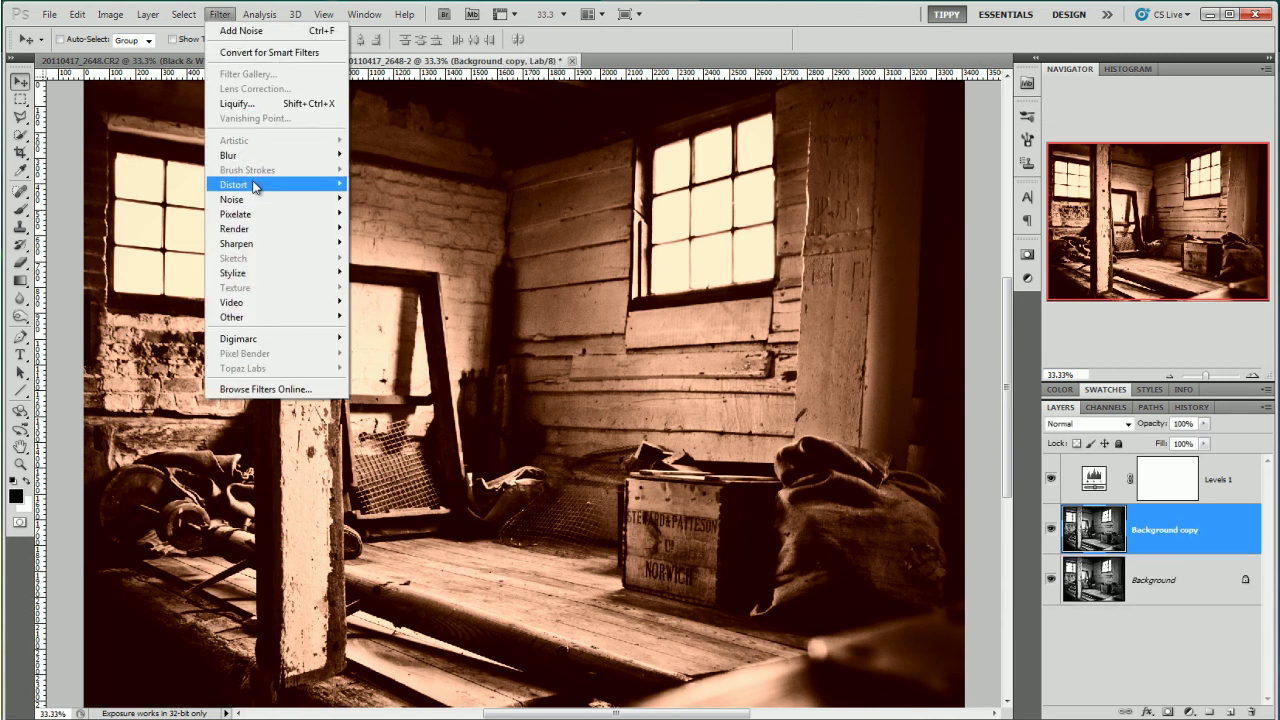
{"action": "mouse_move", "coordinate": [252, 200]}
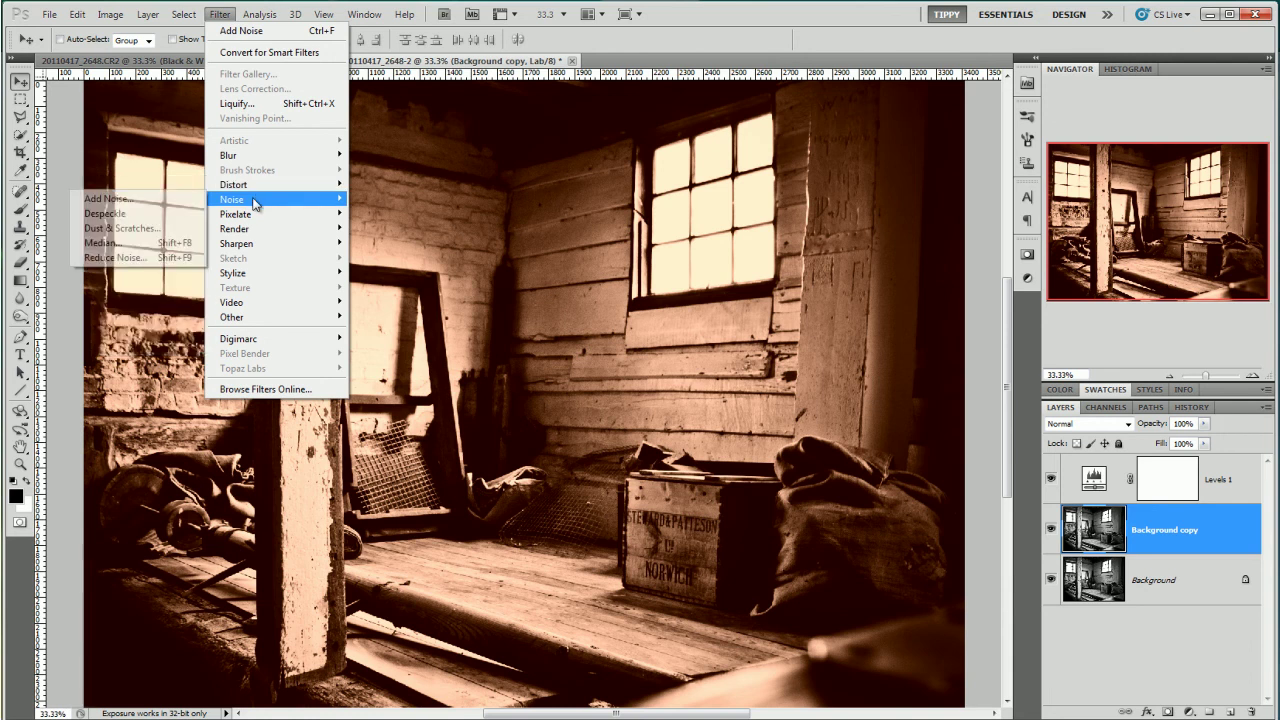
{"action": "left_click", "coordinate": [183, 204]}
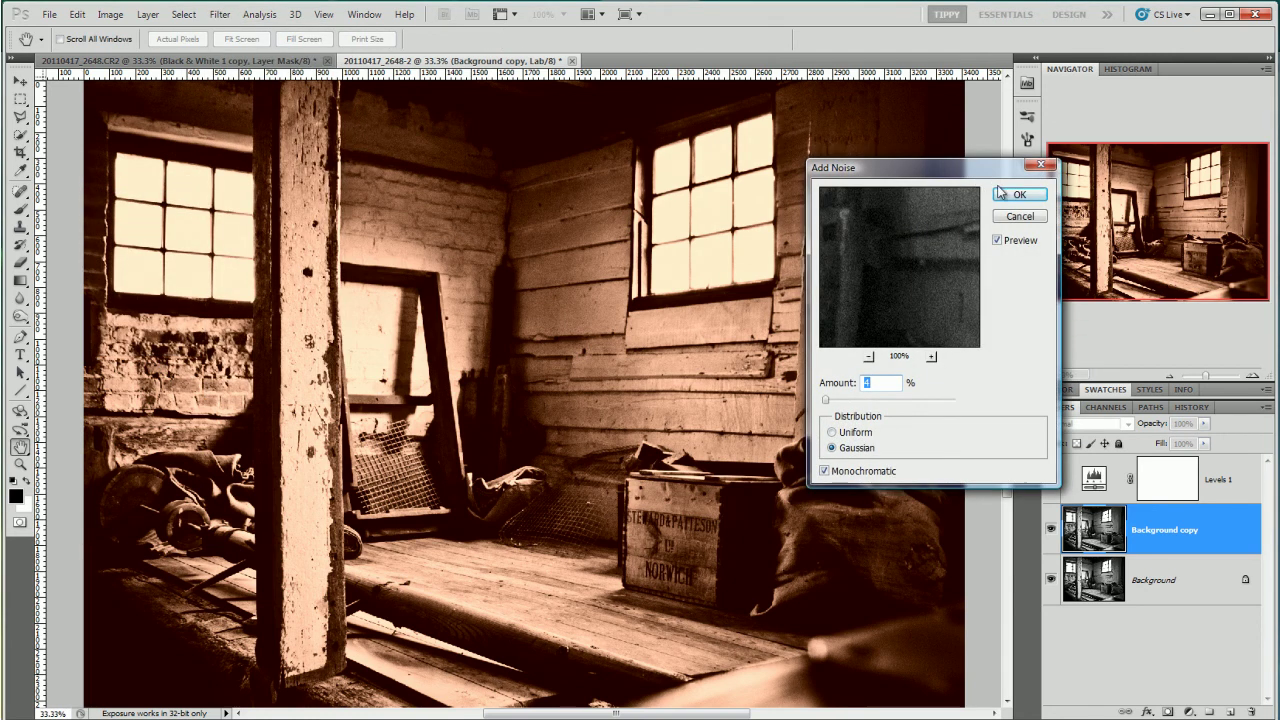
{"action": "left_click", "coordinate": [1001, 193]}
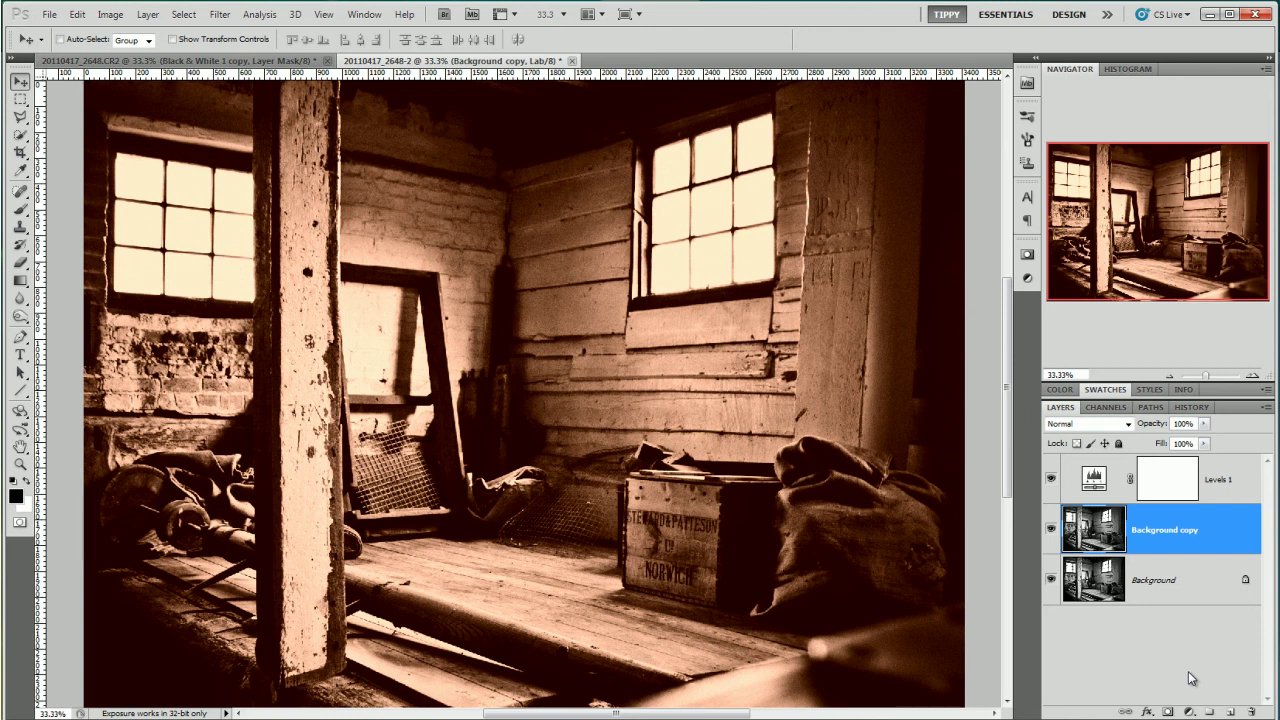
- Switch the image mode from Lab to RGB Color, flattening all layers
{"action": "left_click", "coordinate": [111, 16]}
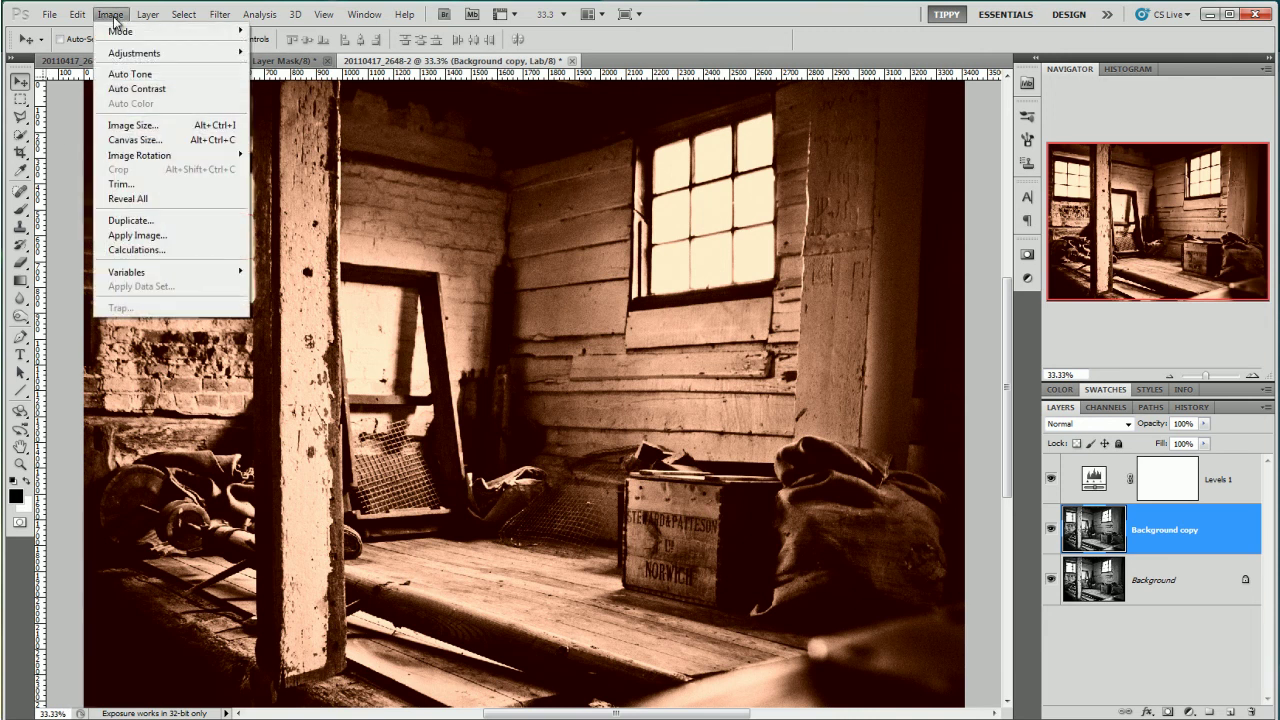
{"action": "mouse_move", "coordinate": [118, 30]}
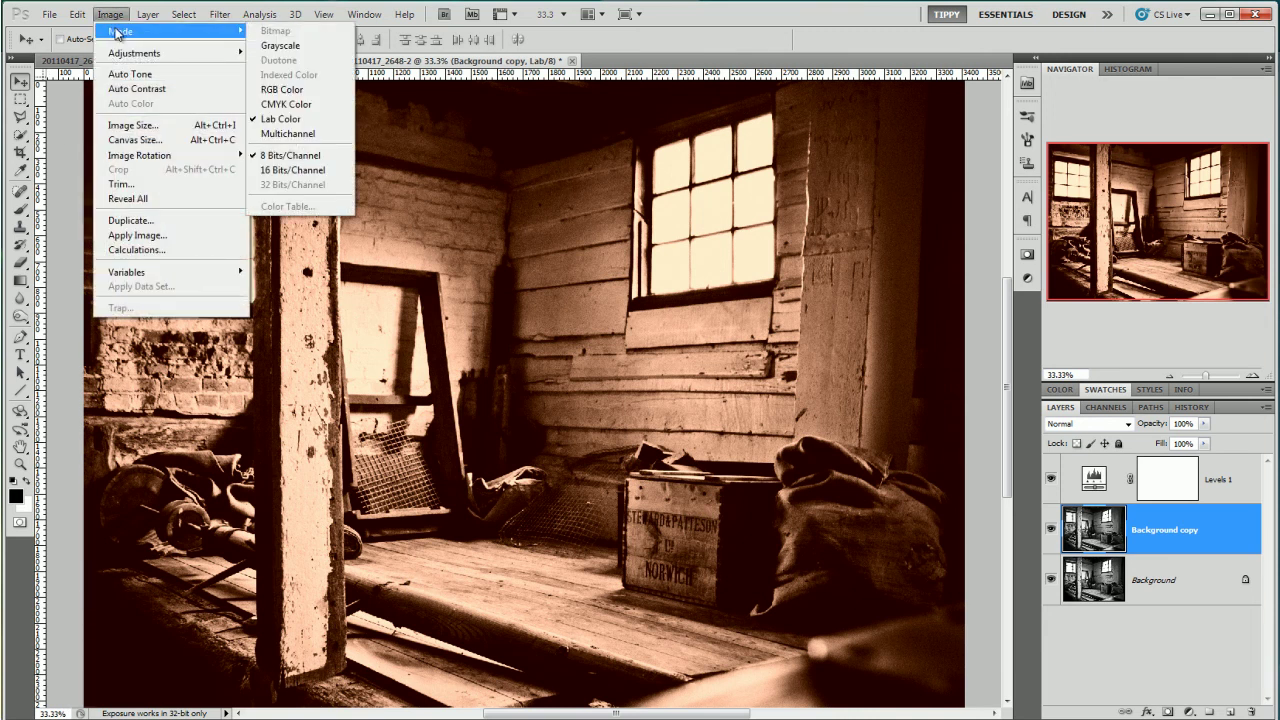
{"action": "left_click", "coordinate": [292, 91]}
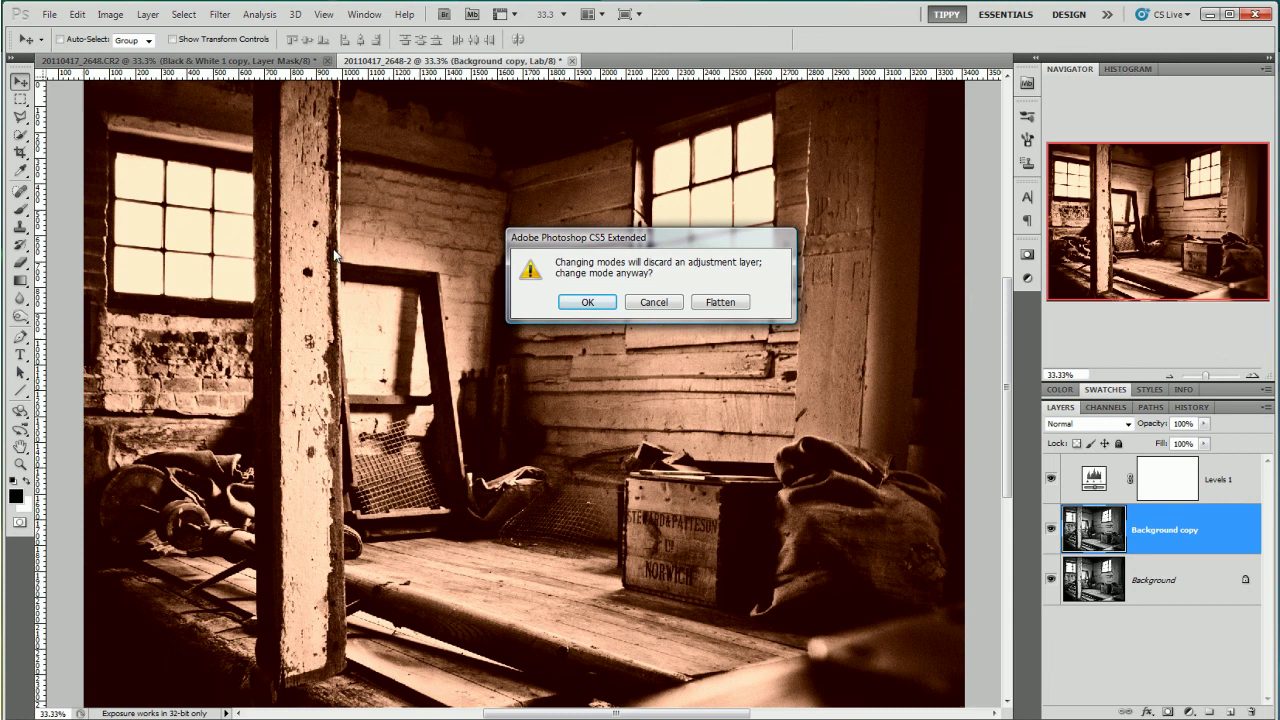
{"action": "left_click", "coordinate": [712, 302]}
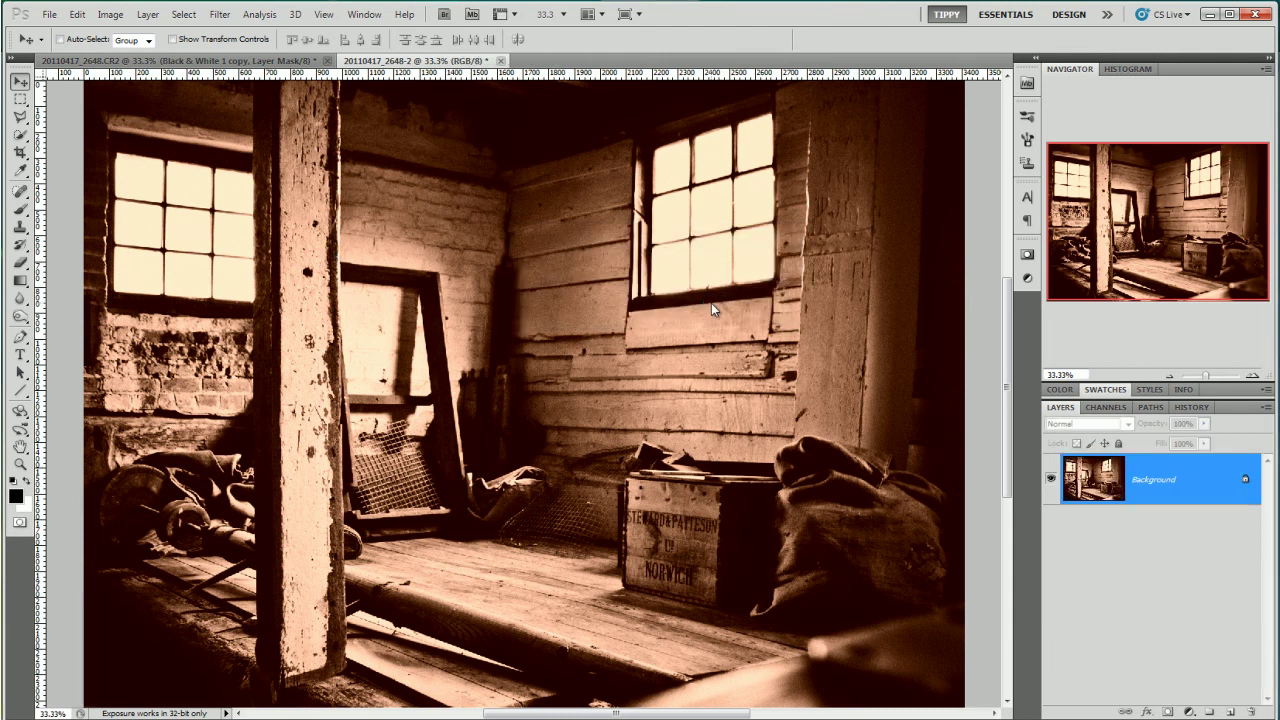